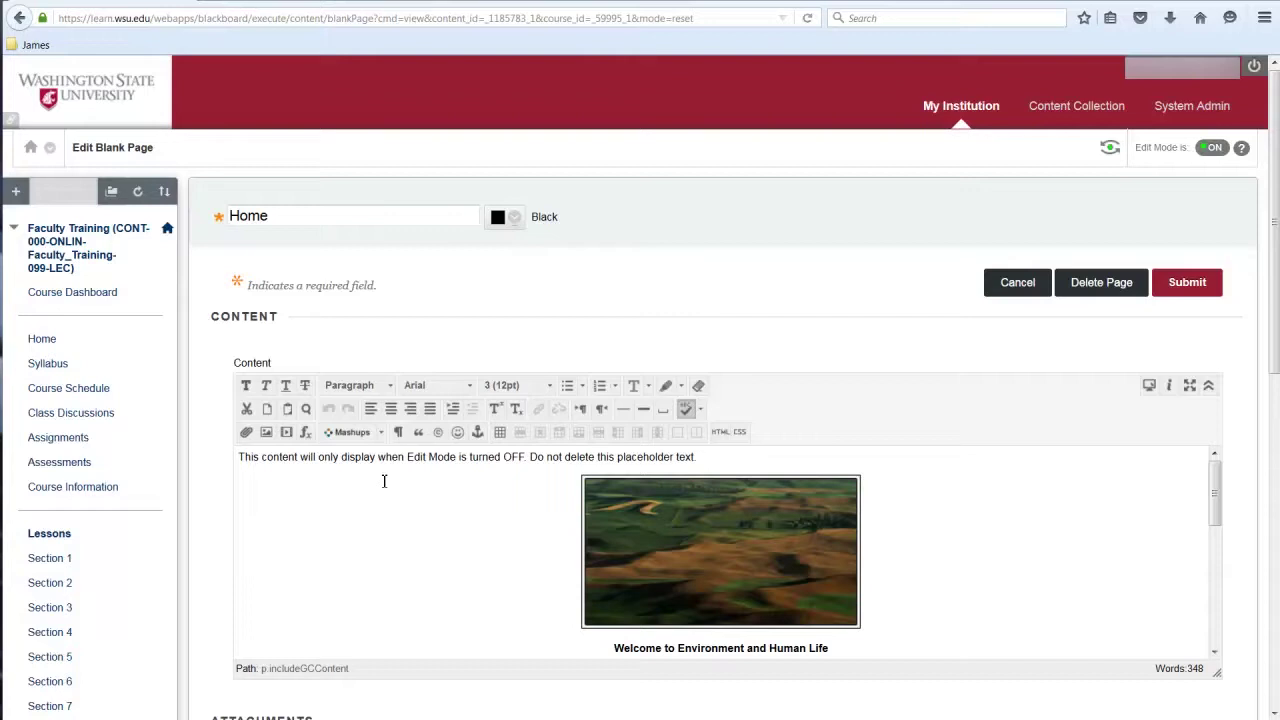
# Step: Create a new assignment named 'Final Project' with instructions, worth 100 points
pyautogui.click(53, 441)
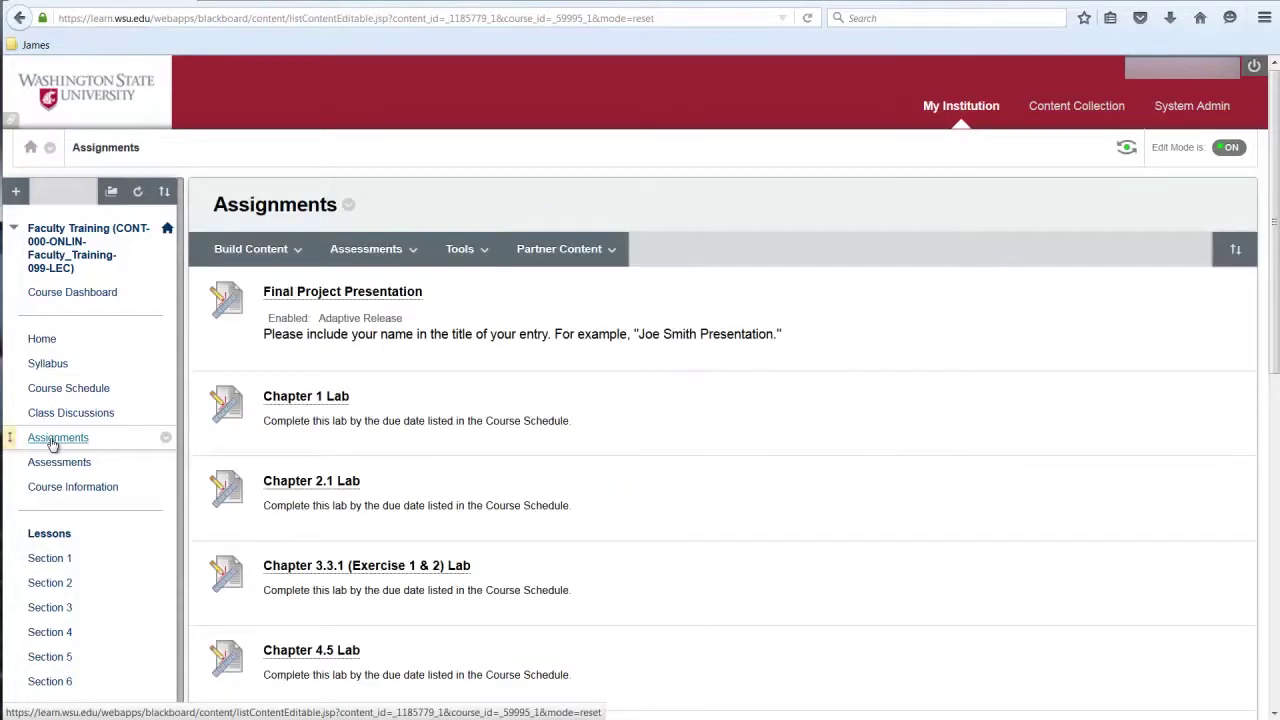
pyautogui.click(390, 252)
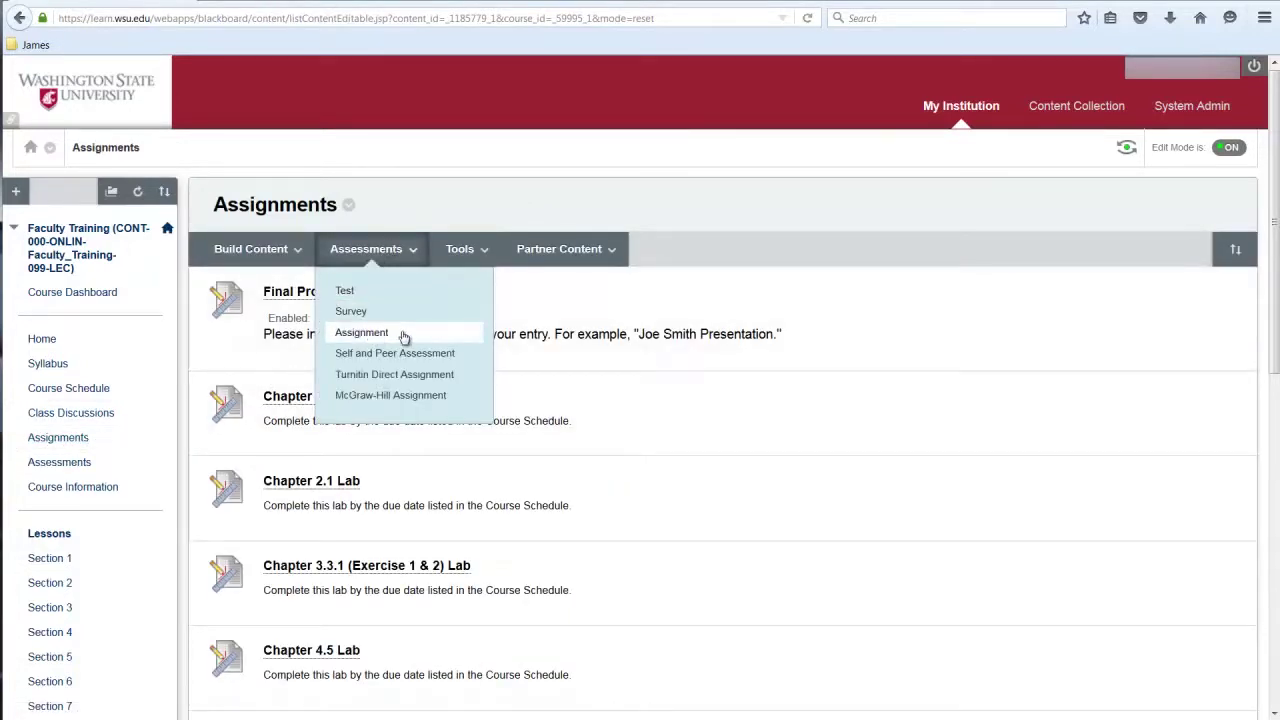
pyautogui.click(362, 333)
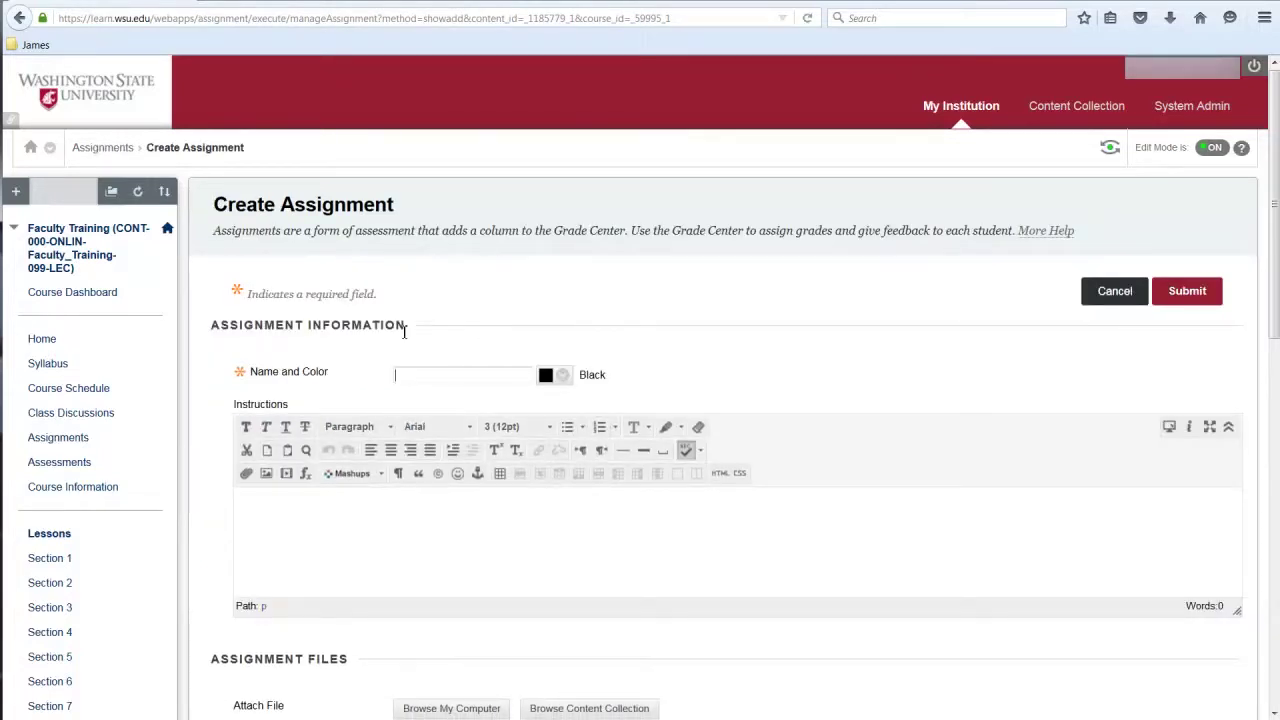
pyautogui.write('Final Project')
pyautogui.click(350, 503)
pyautogui.write('Enter the instructions.')
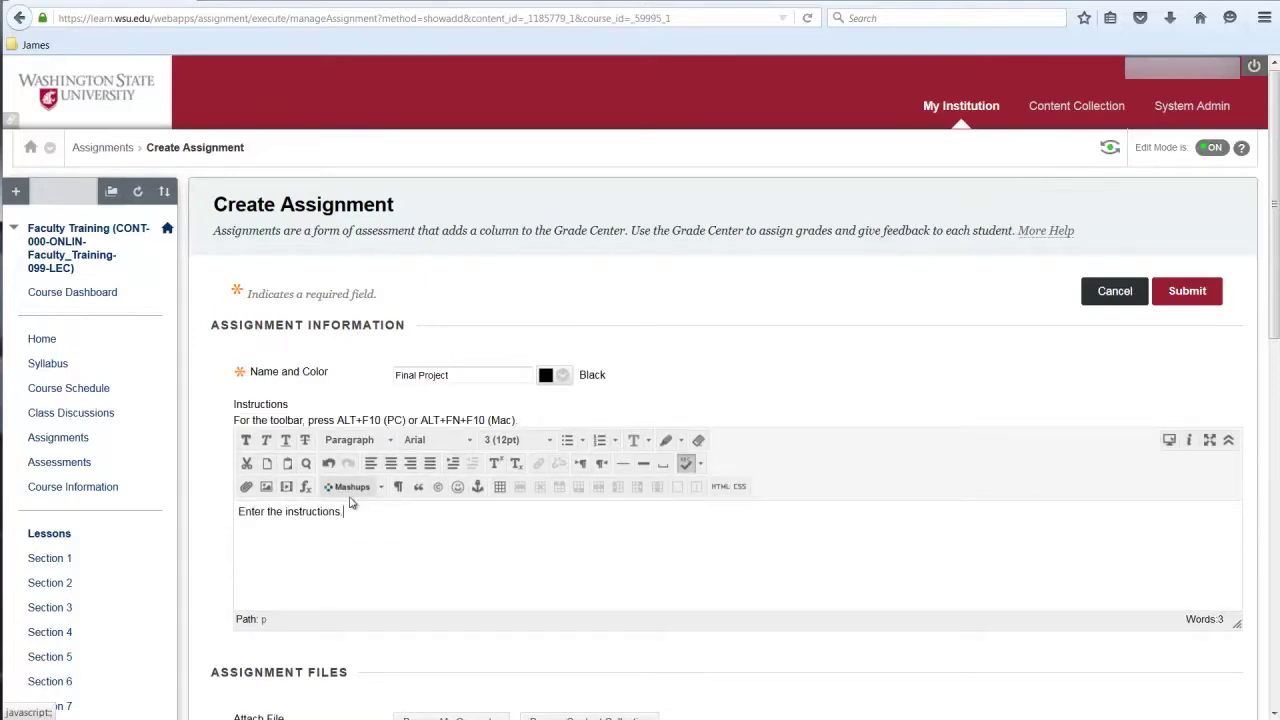
pyautogui.scroll(-5, 350, 503)
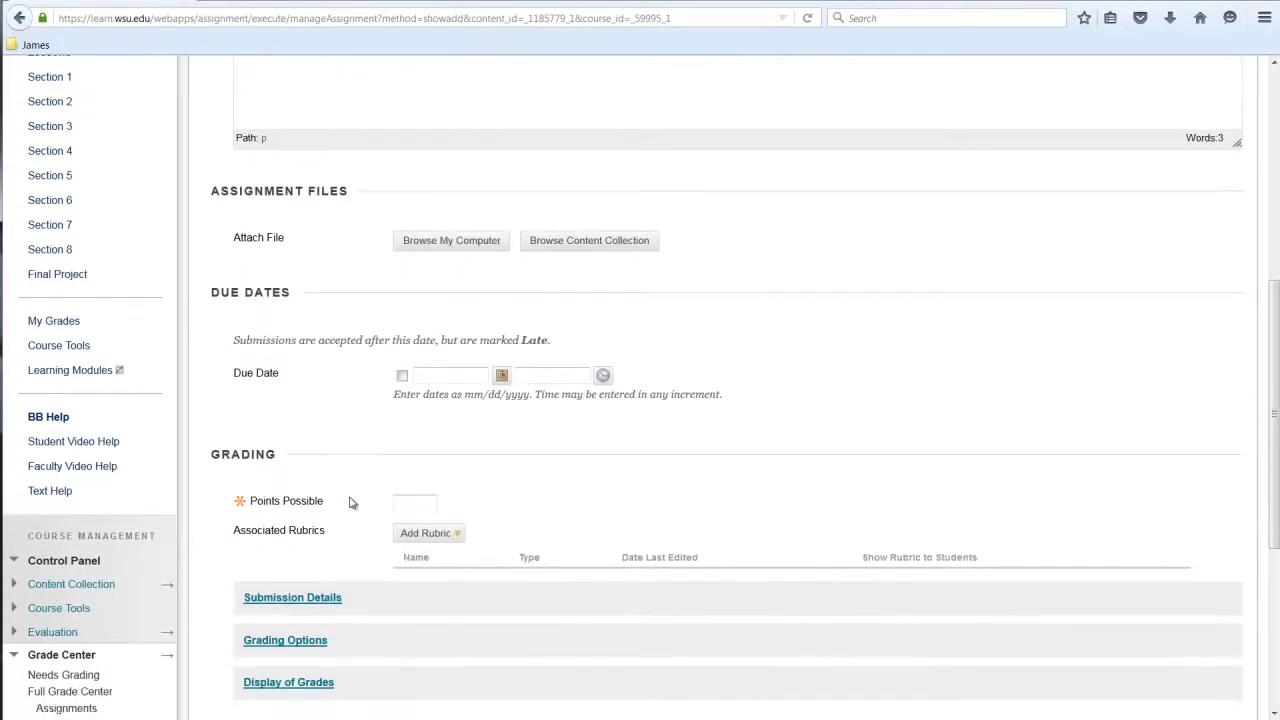
pyautogui.click(414, 431)
pyautogui.write('100')
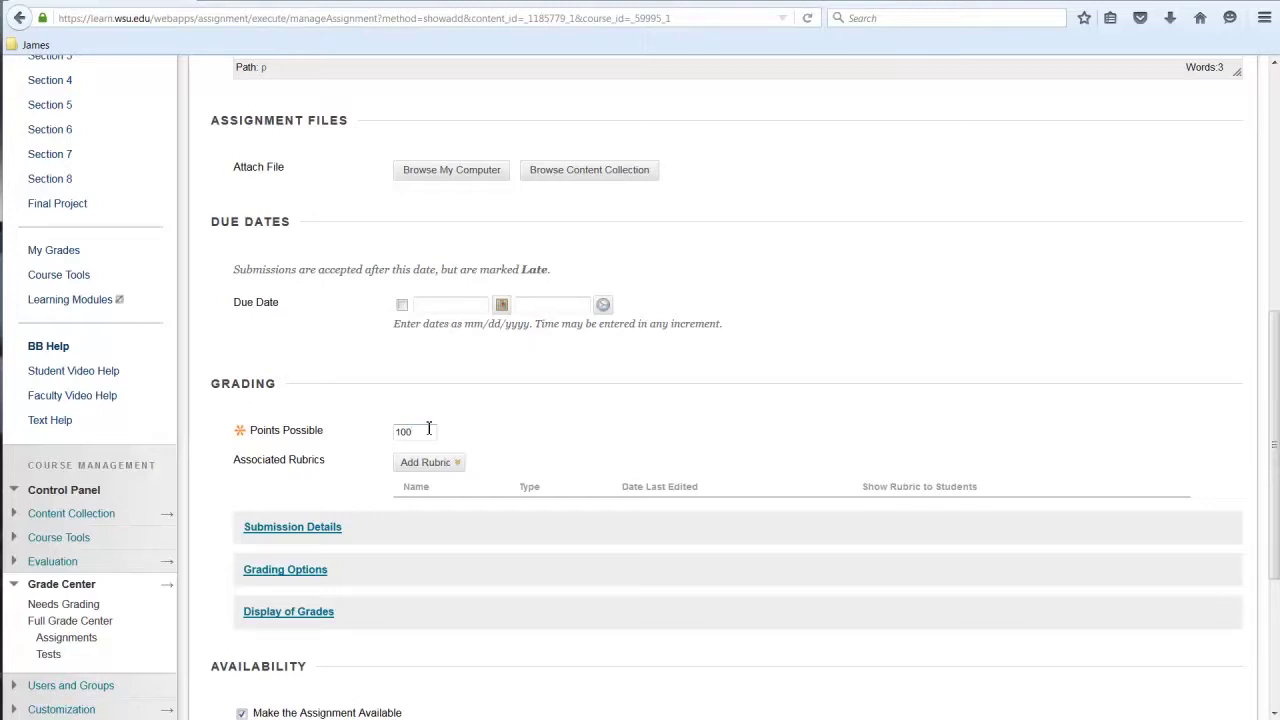
# Step: Allow unlimited attempts, enable SafeAssign checking and tick the reference-database exclusion
pyautogui.click(334, 536)
pyautogui.scroll(-1, 604, 583)
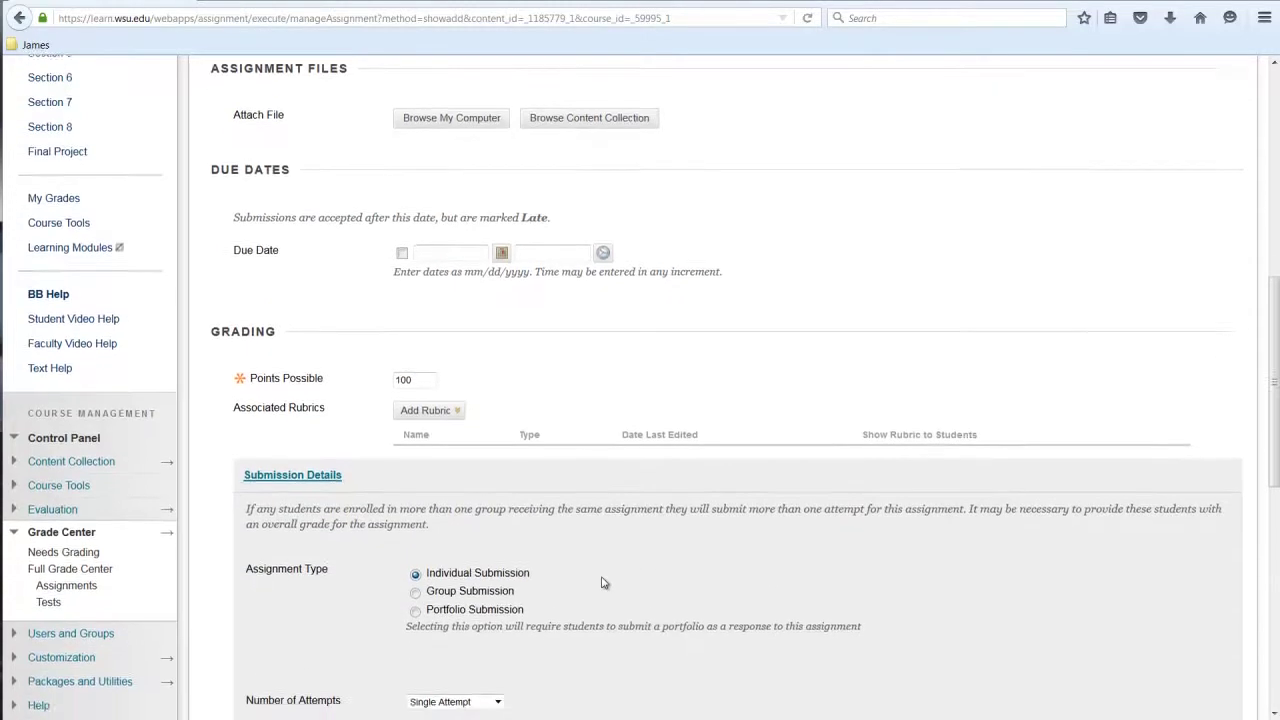
pyautogui.scroll(-3, 604, 583)
pyautogui.scroll(-3, 604, 583)
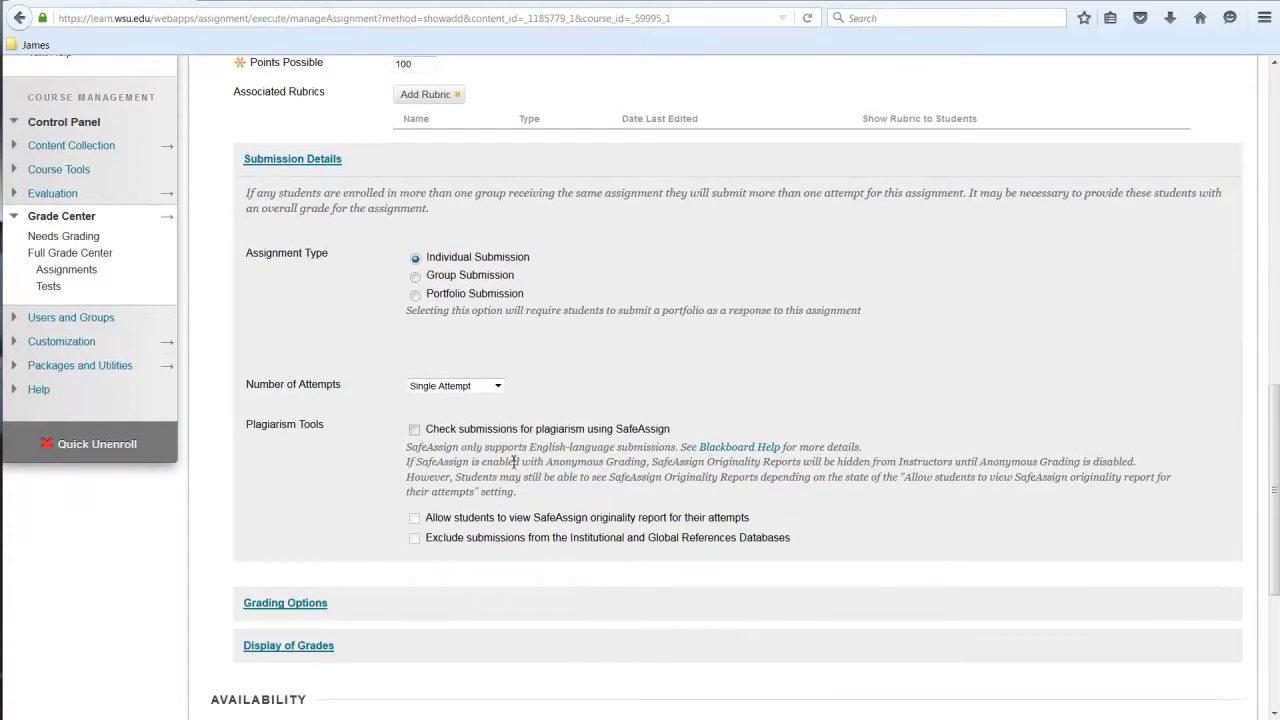
pyautogui.click(497, 386)
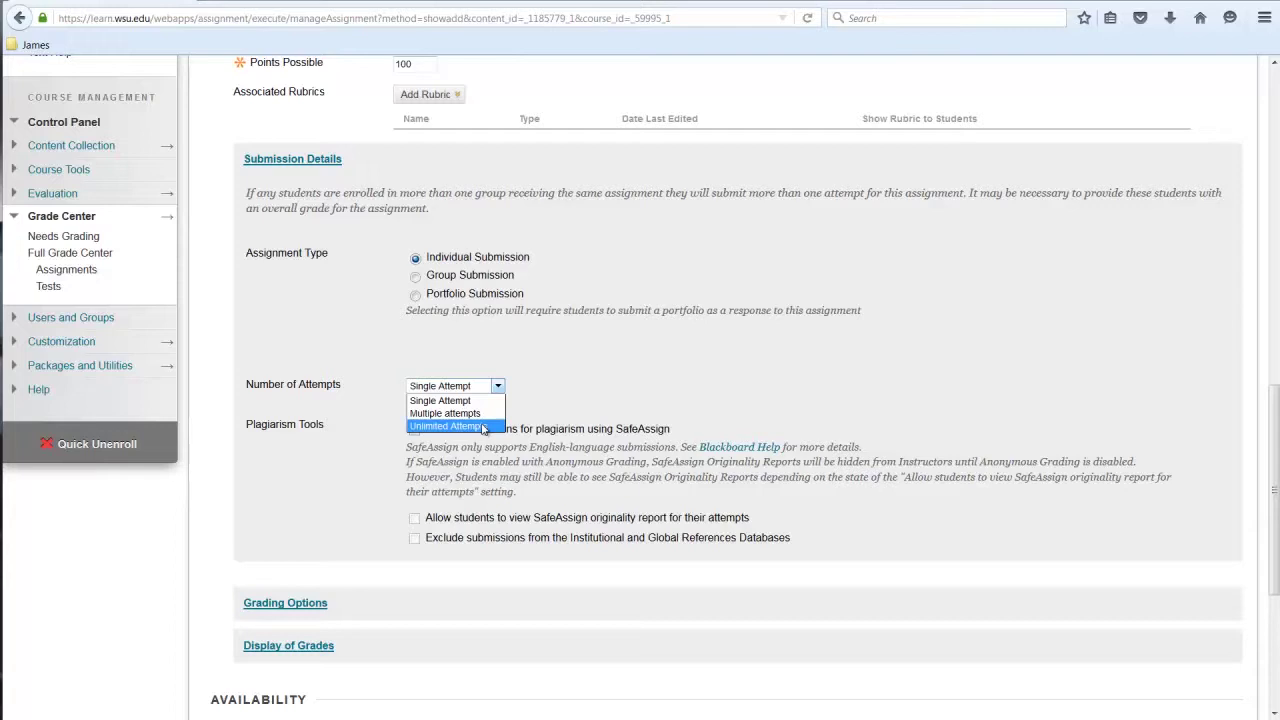
pyautogui.click(484, 427)
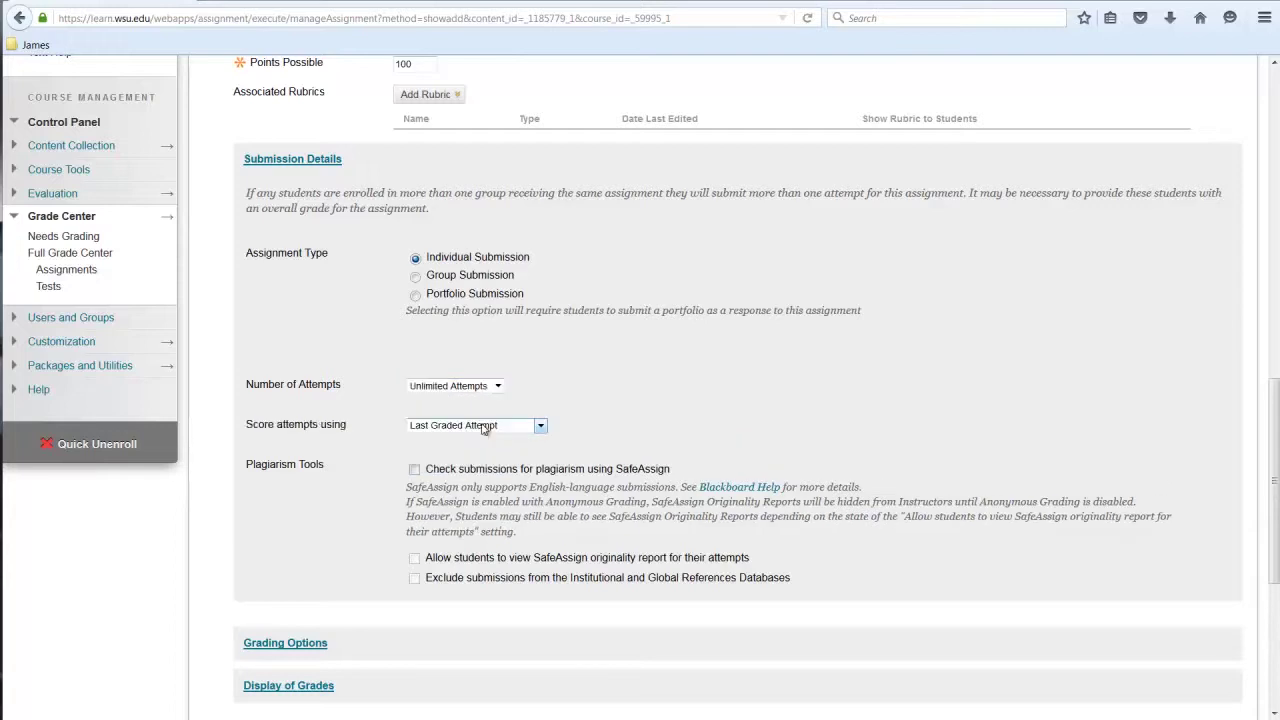
pyautogui.click(415, 470)
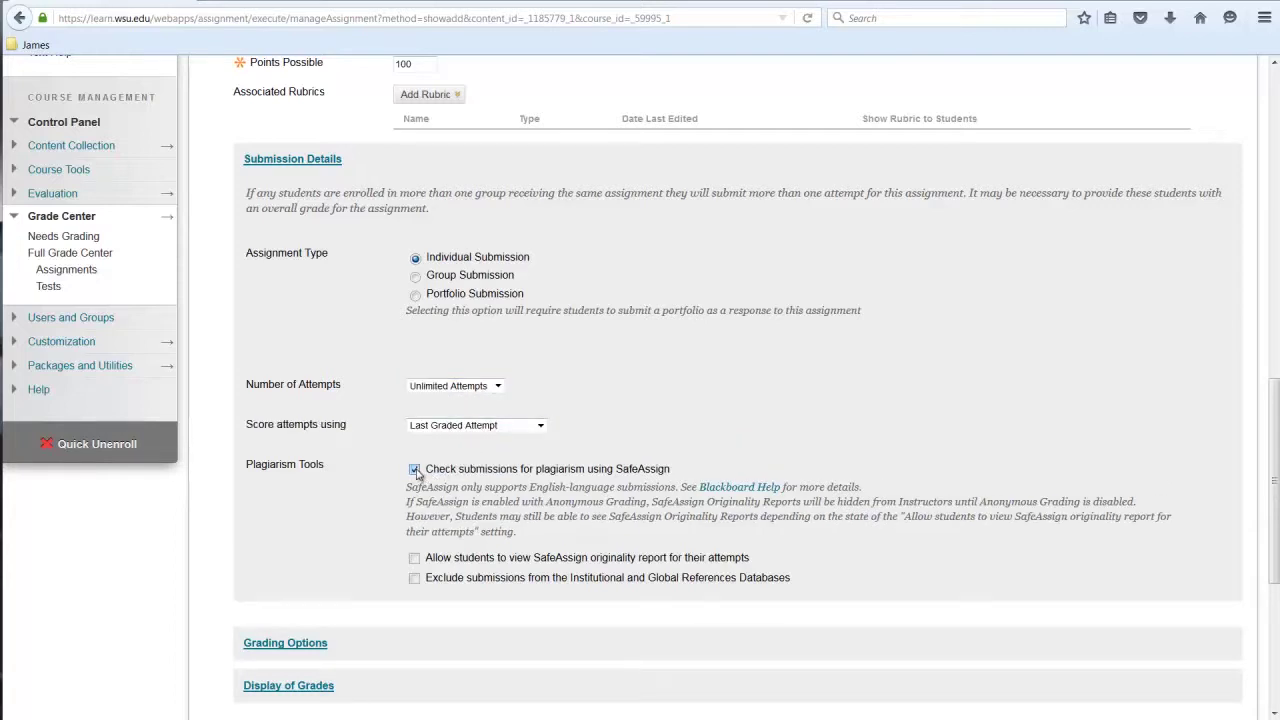
pyautogui.scroll(-2, 588, 540)
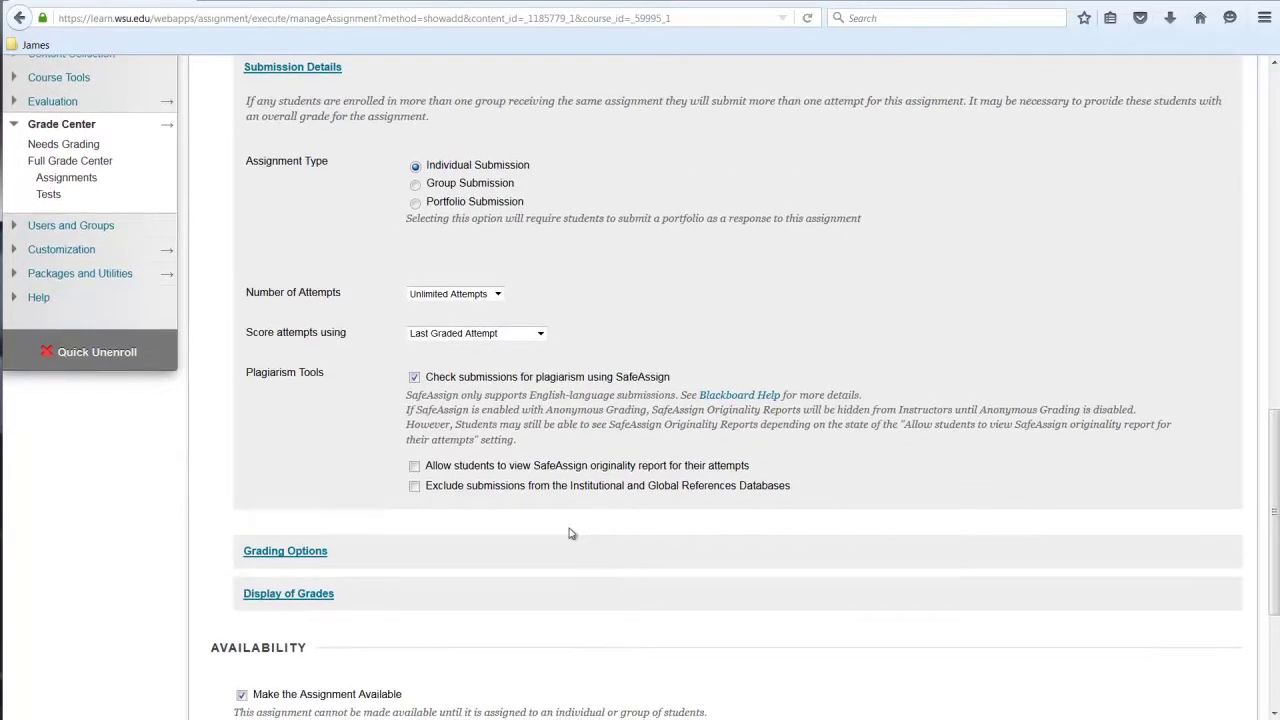
pyautogui.click(414, 487)
# Step: Untick the reference-database exclusion and submit the Final Project assignment
pyautogui.click(414, 486)
pyautogui.scroll(-3, 700, 475)
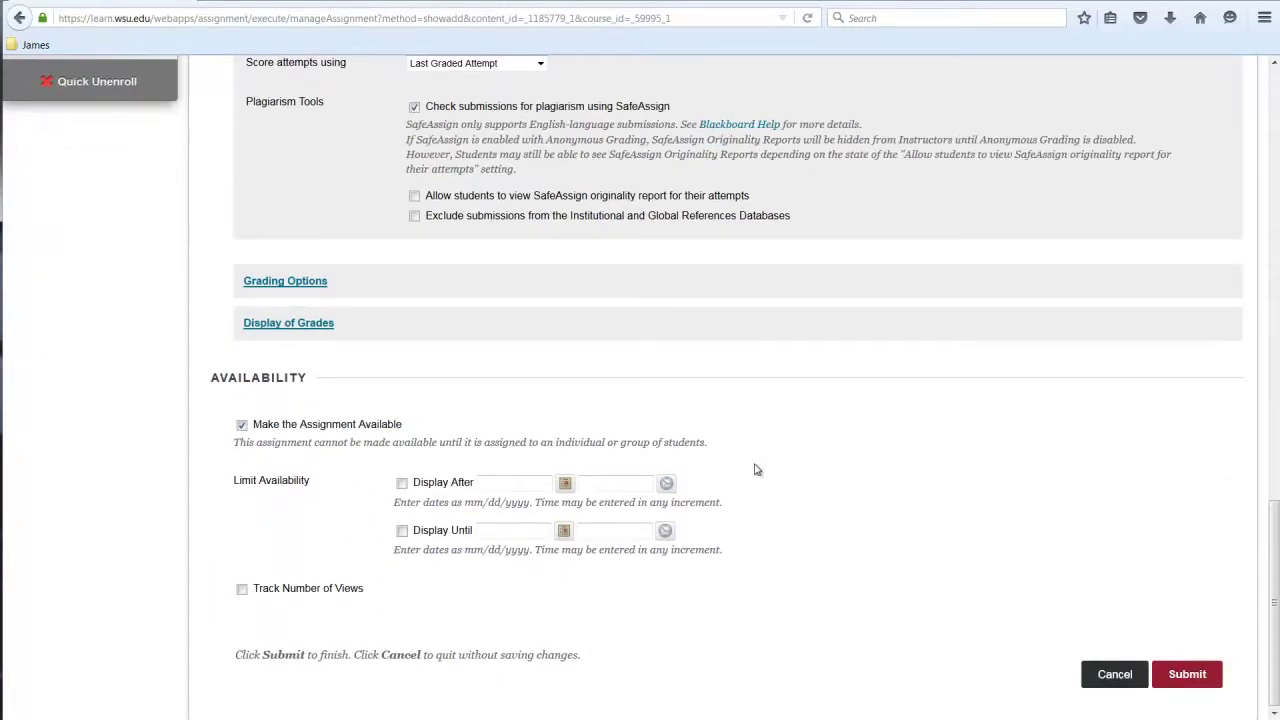
pyautogui.click(1190, 681)
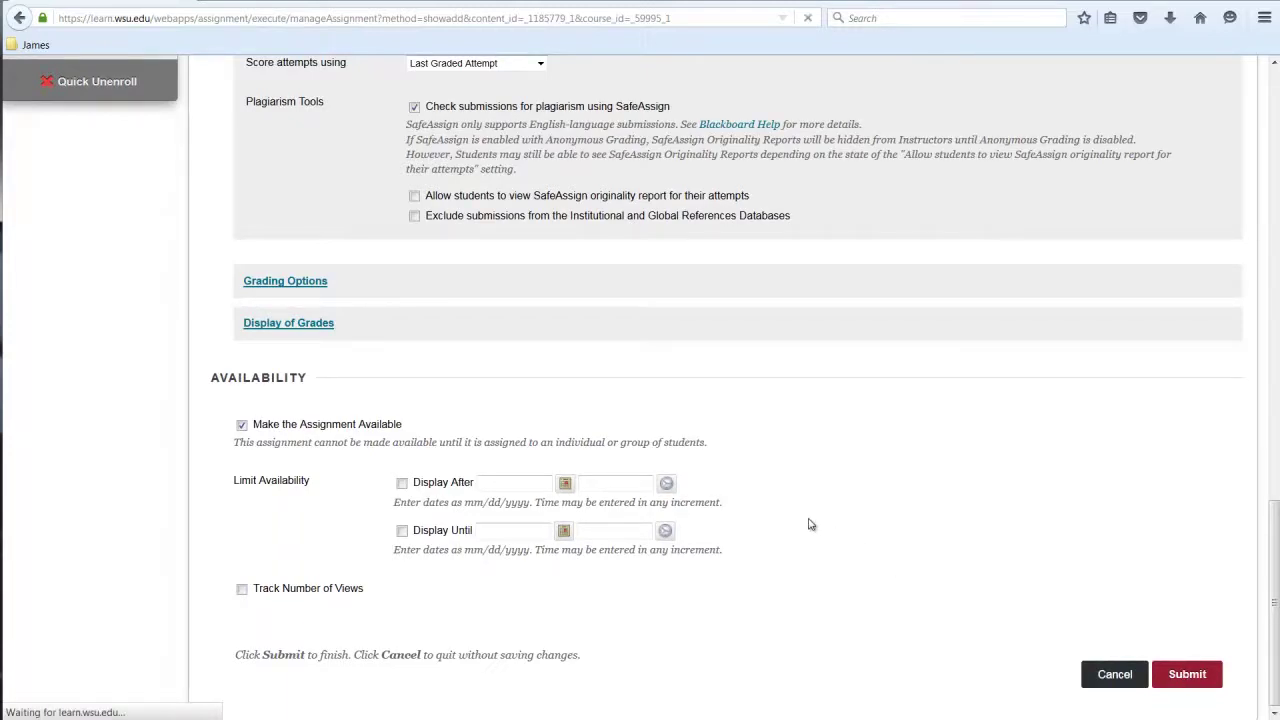
pyautogui.scroll(-4, 763, 531)
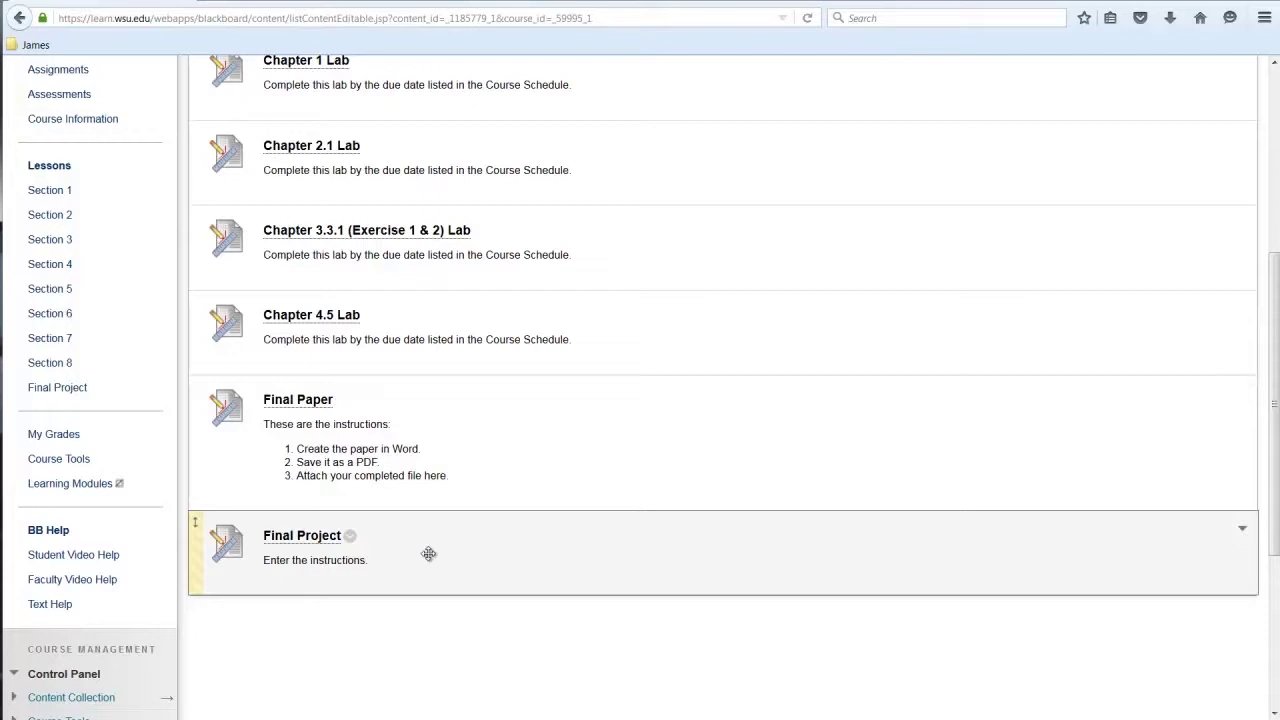
# Step: Open the Final Paper attempt from Needs Grading and view its SafeAssign originality report
pyautogui.scroll(-4, 428, 553)
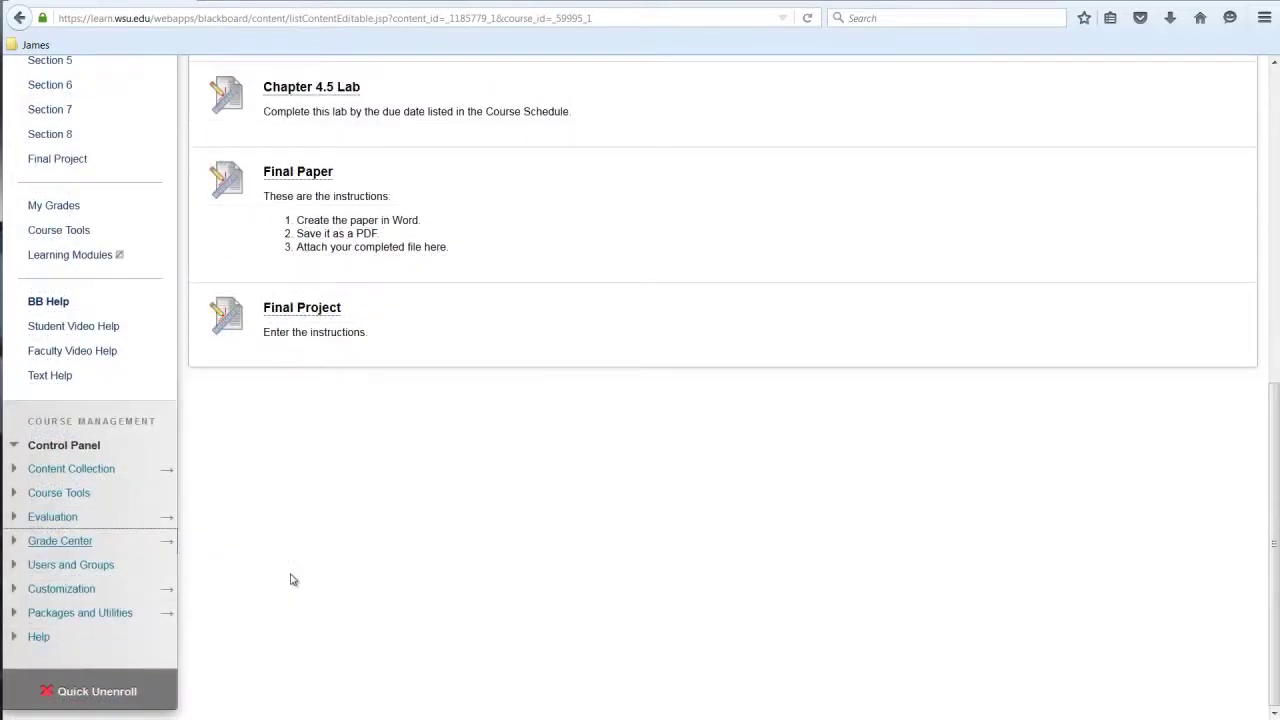
pyautogui.click(48, 543)
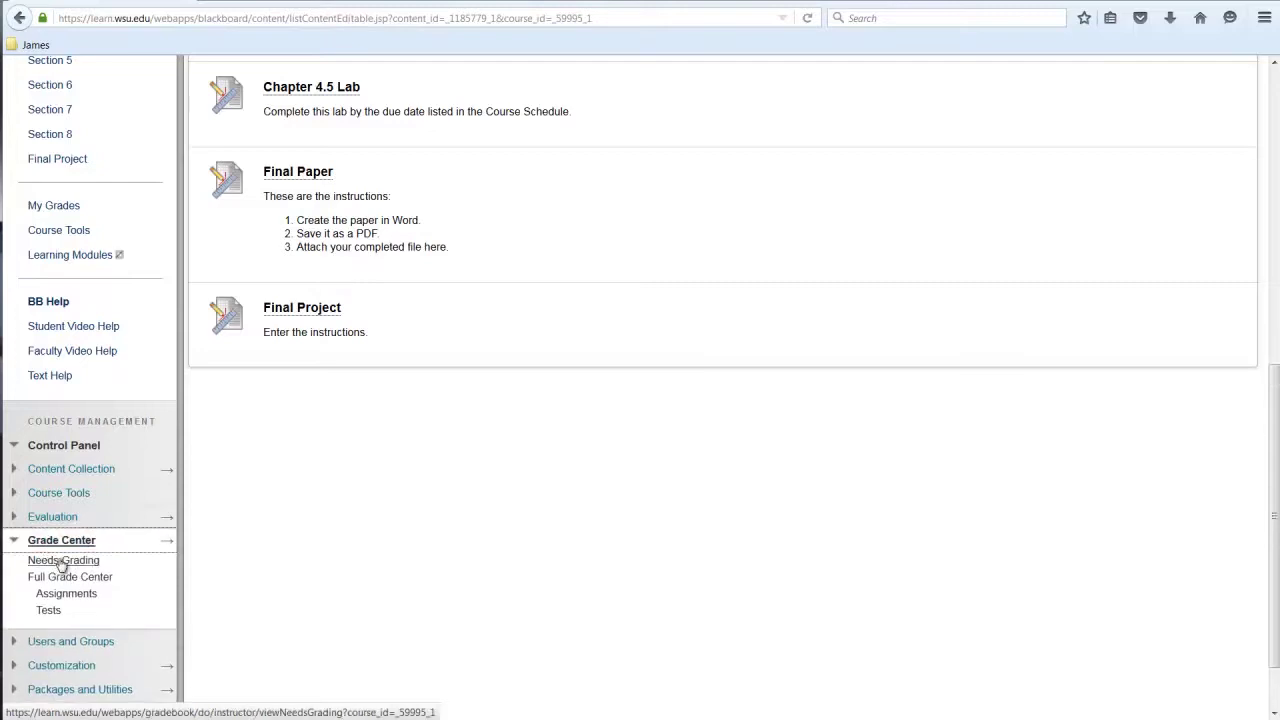
pyautogui.click(55, 560)
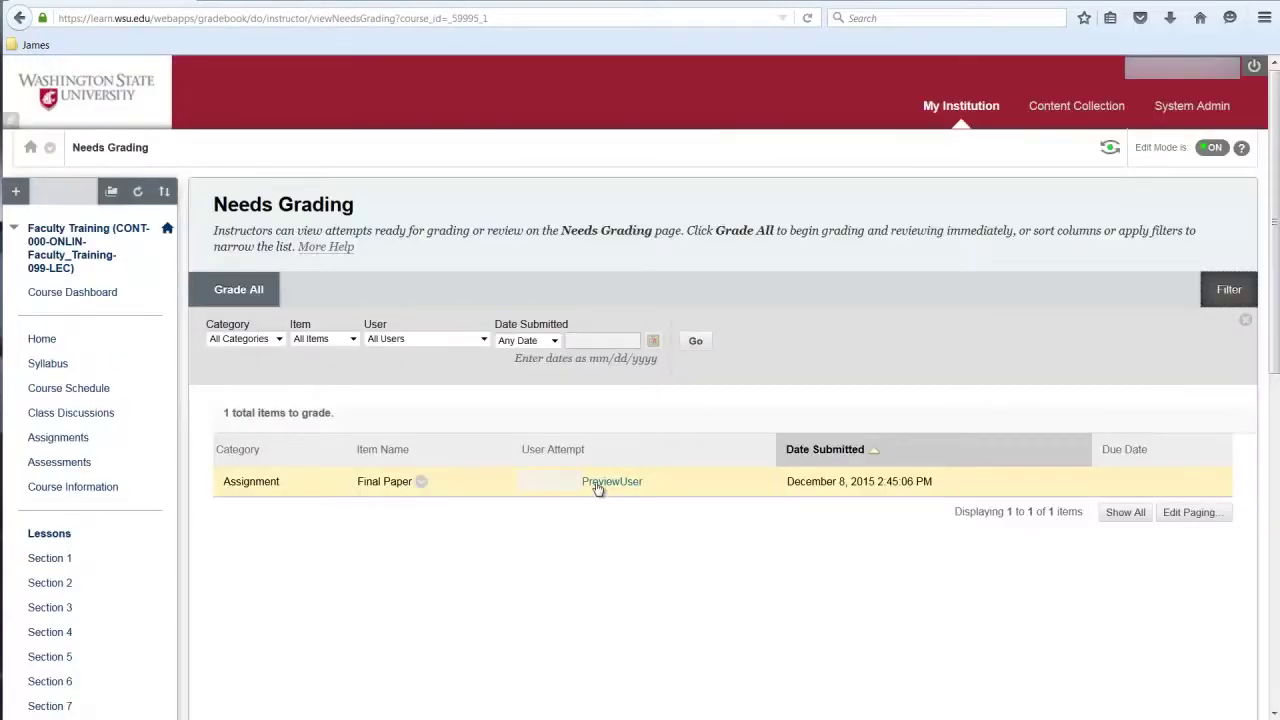
pyautogui.click(597, 484)
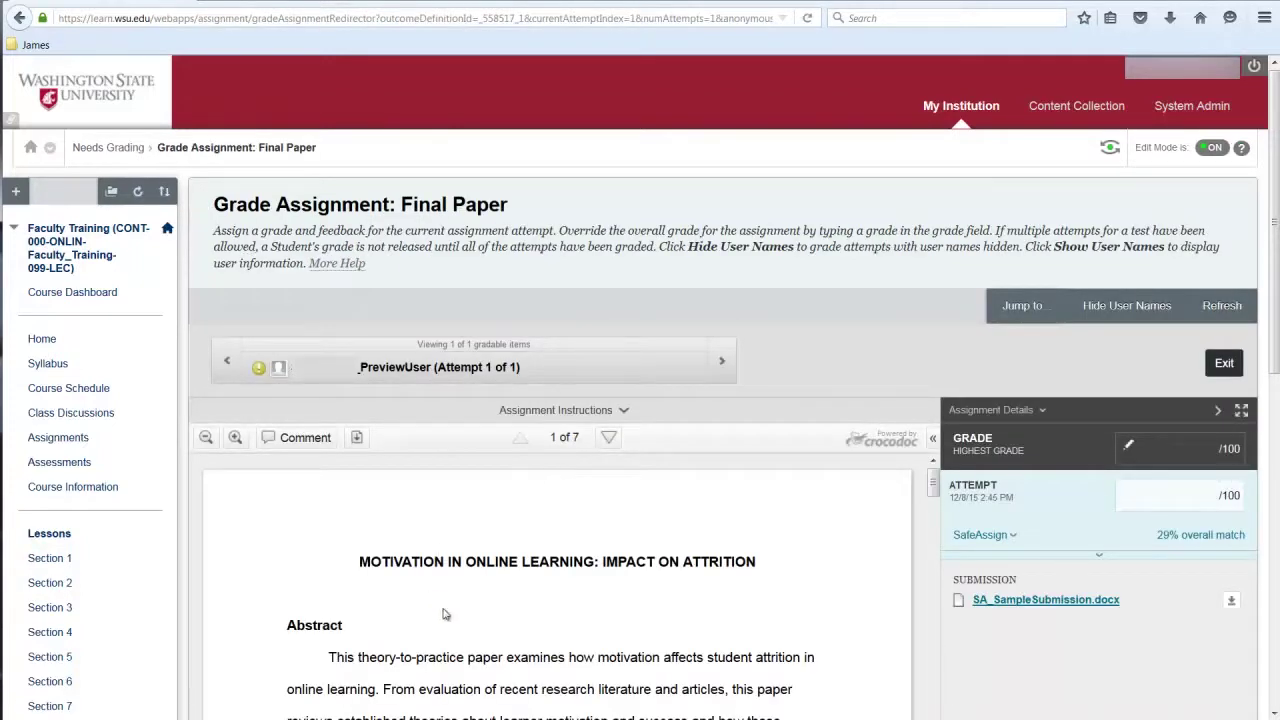
pyautogui.scroll(-1, 690, 620)
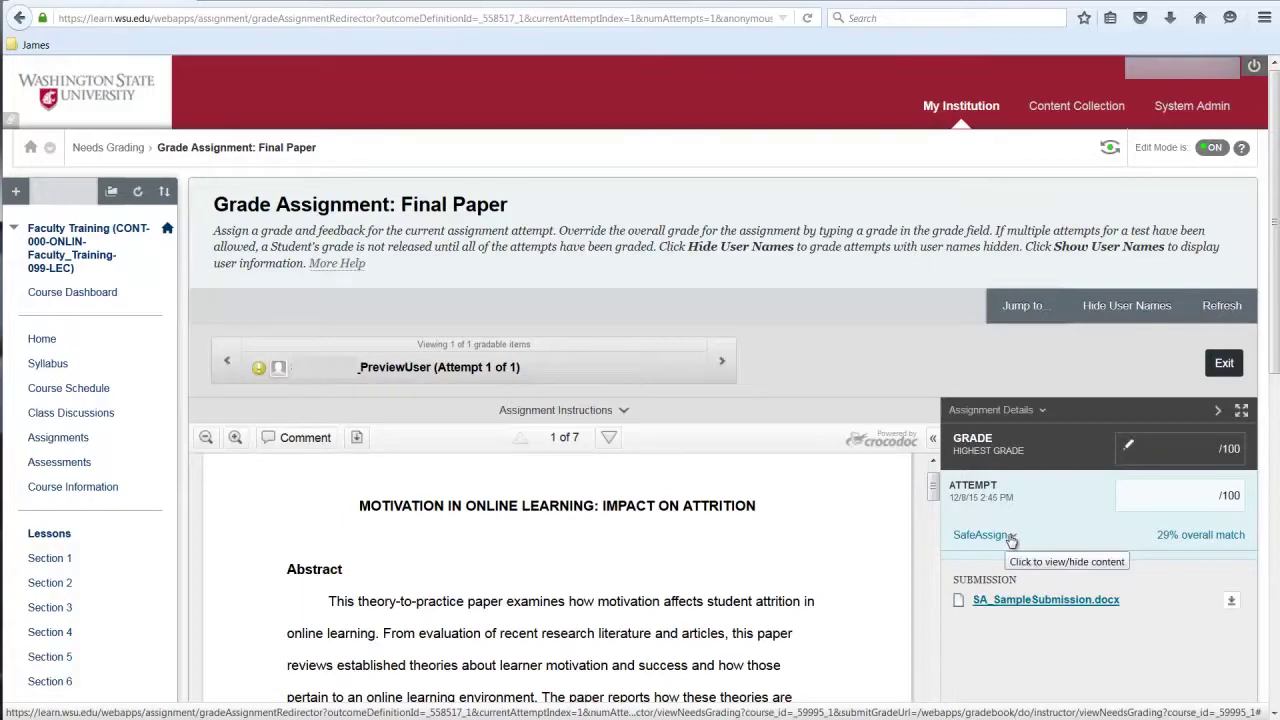
pyautogui.click(1008, 538)
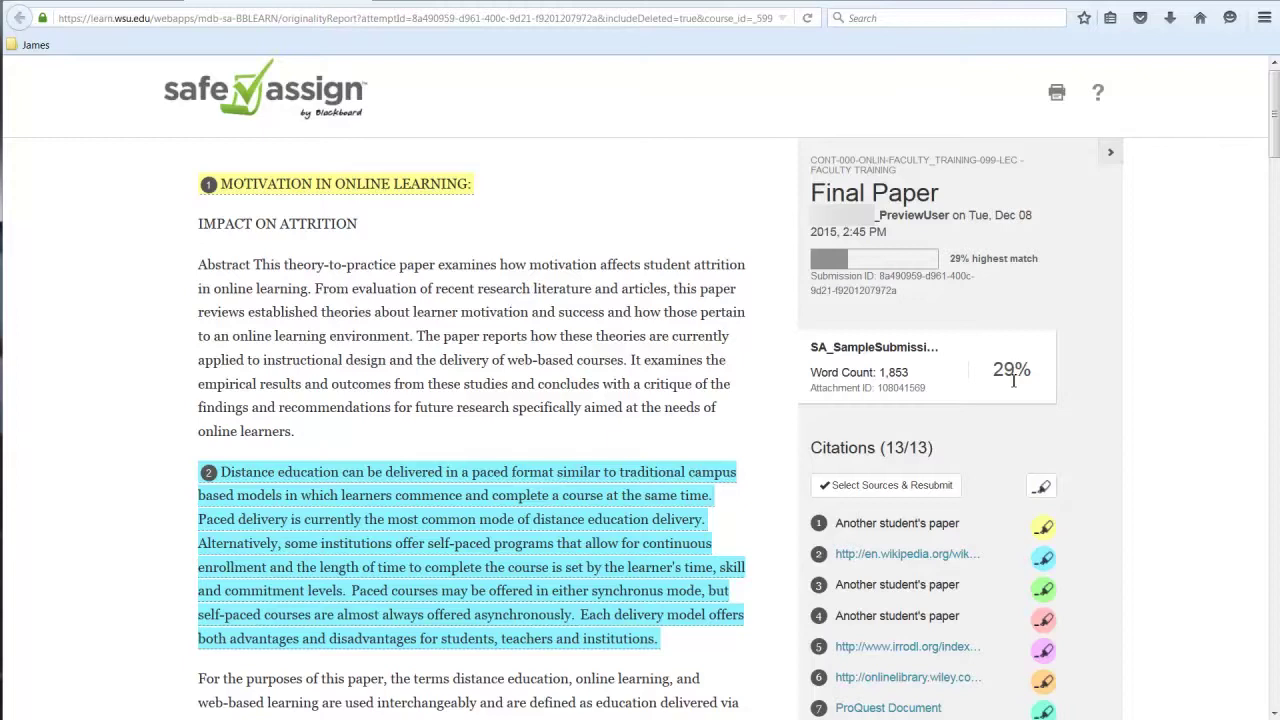
# Step: Inspect the suspected-entry matches for paragraph 2 and the title heading
pyautogui.click(725, 490)
pyautogui.click(820, 537)
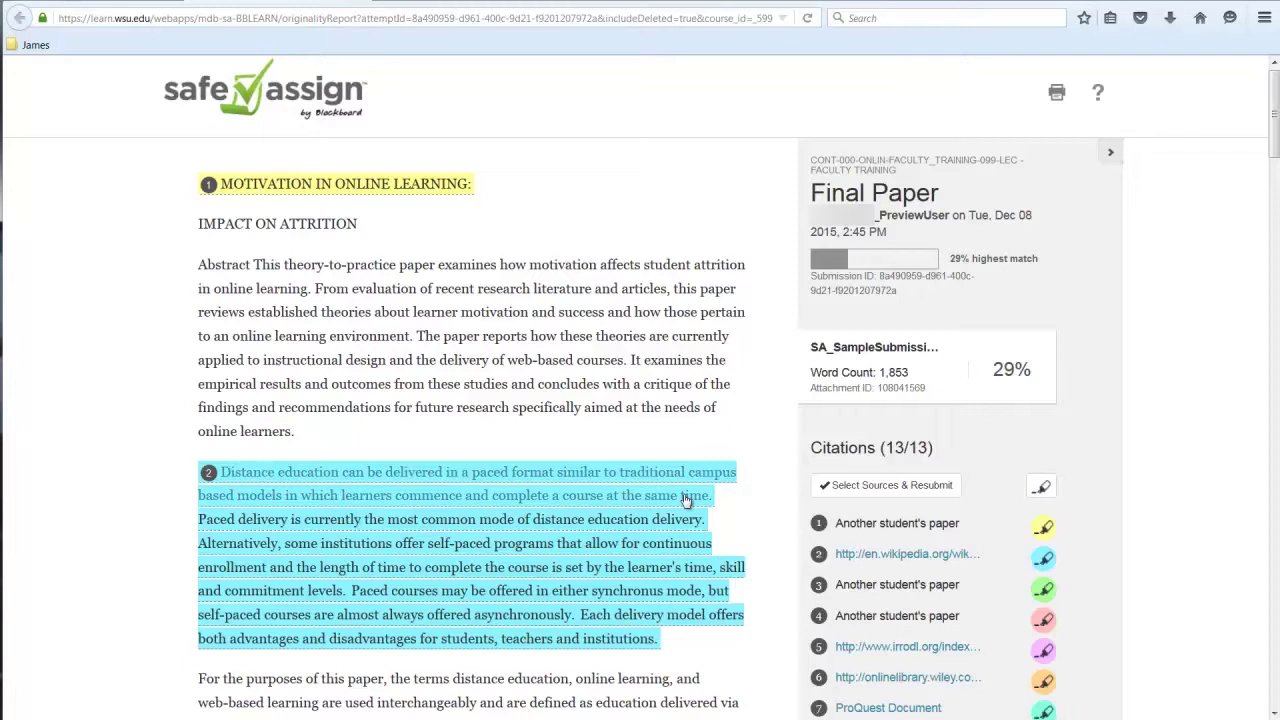
pyautogui.click(662, 503)
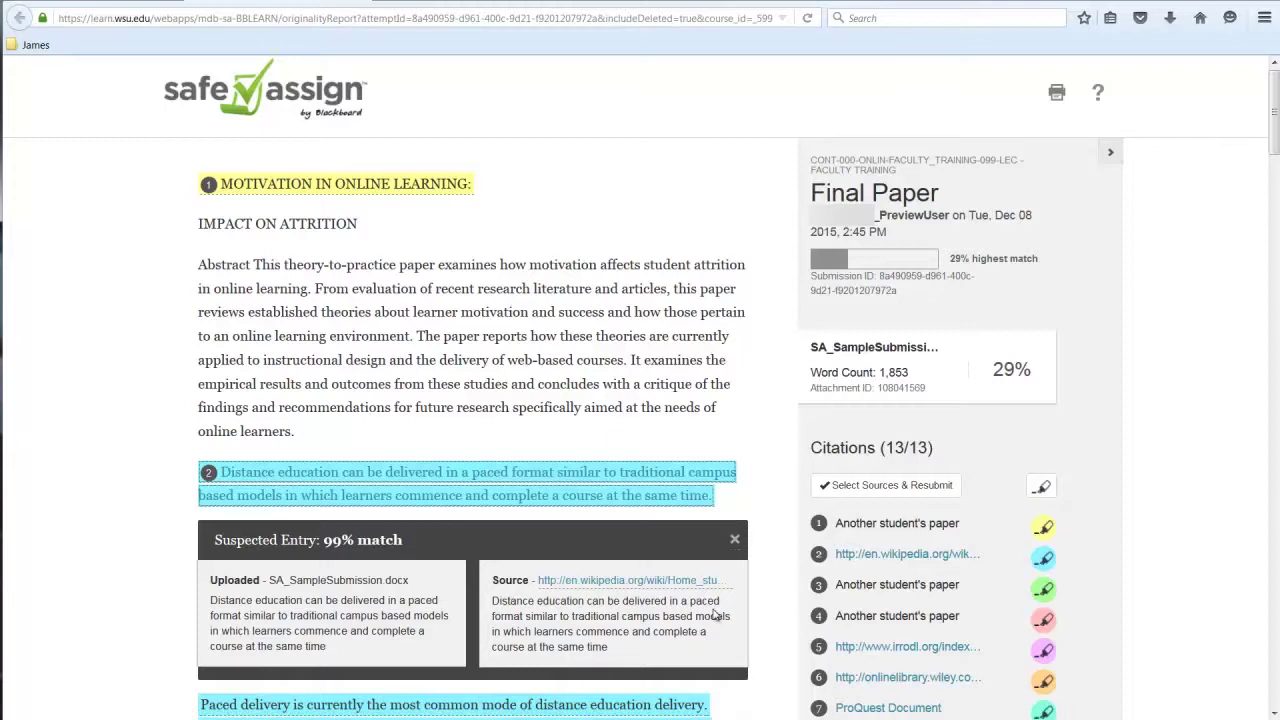
pyautogui.click(734, 540)
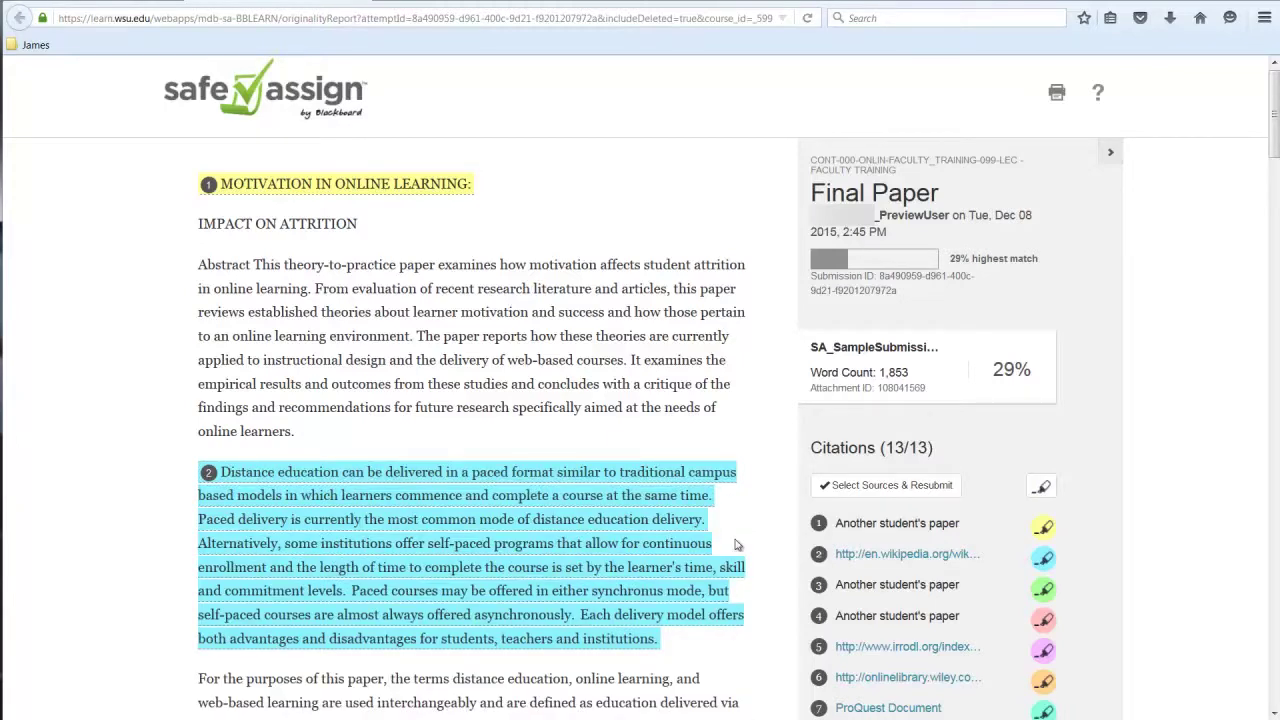
pyautogui.click(370, 187)
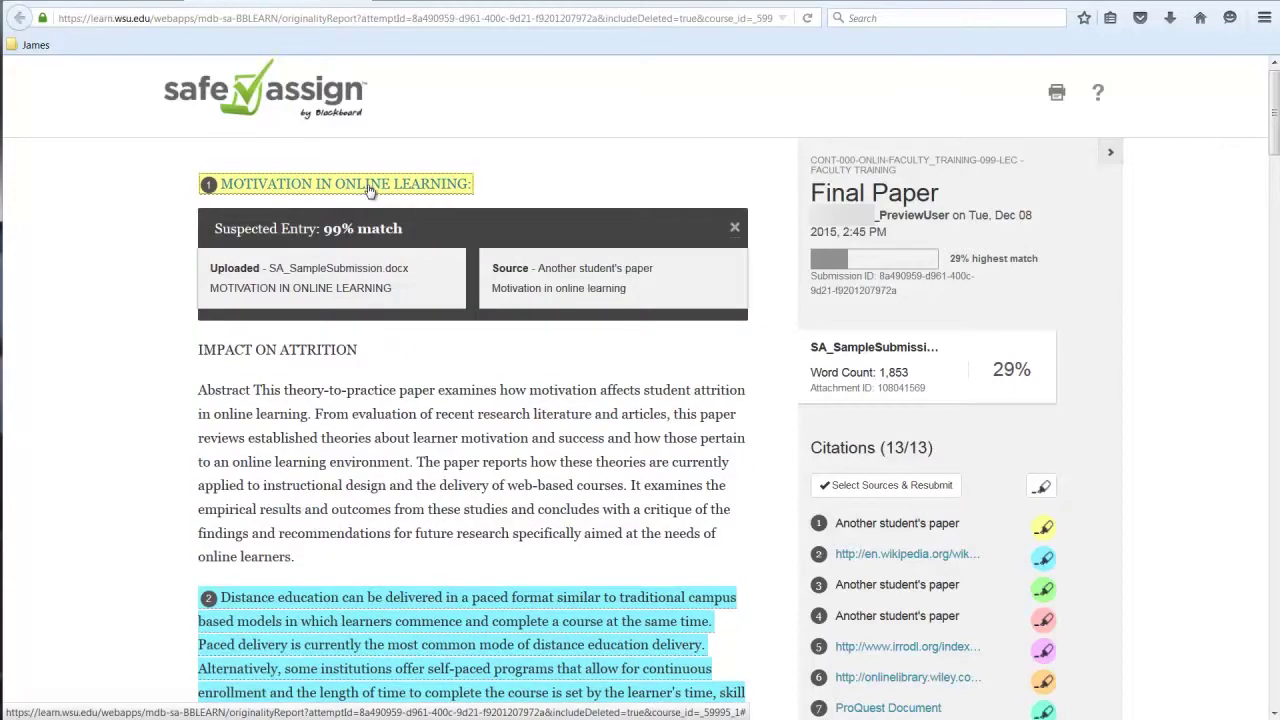
pyautogui.click(734, 229)
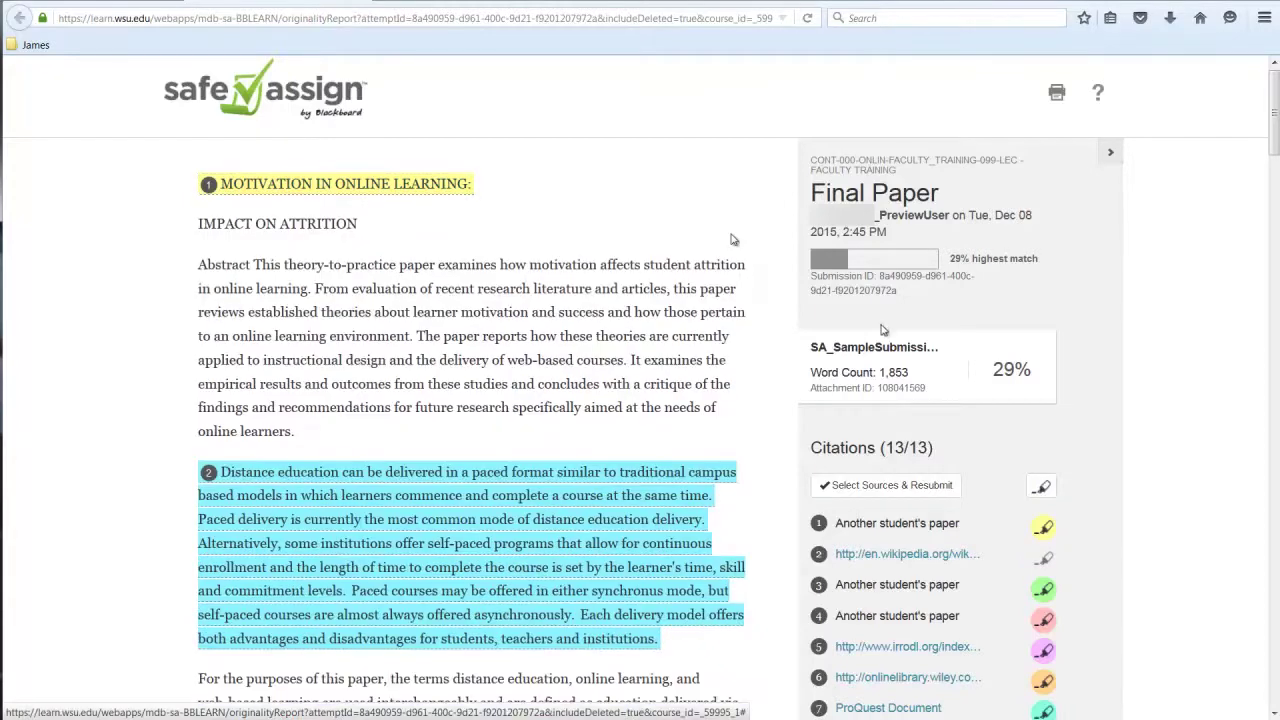
# Step: Open citation 2's Wikipedia source and turn off its match highlighting
pyautogui.click(890, 555)
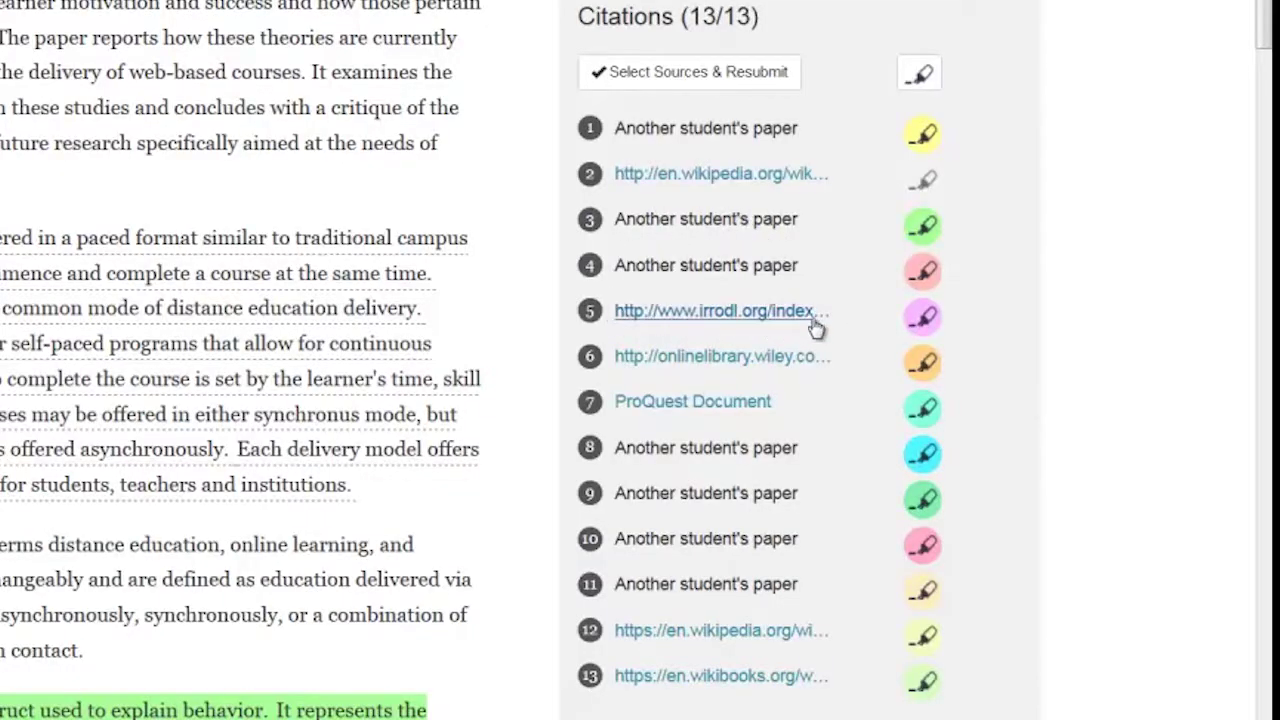
pyautogui.scroll(-3, 815, 303)
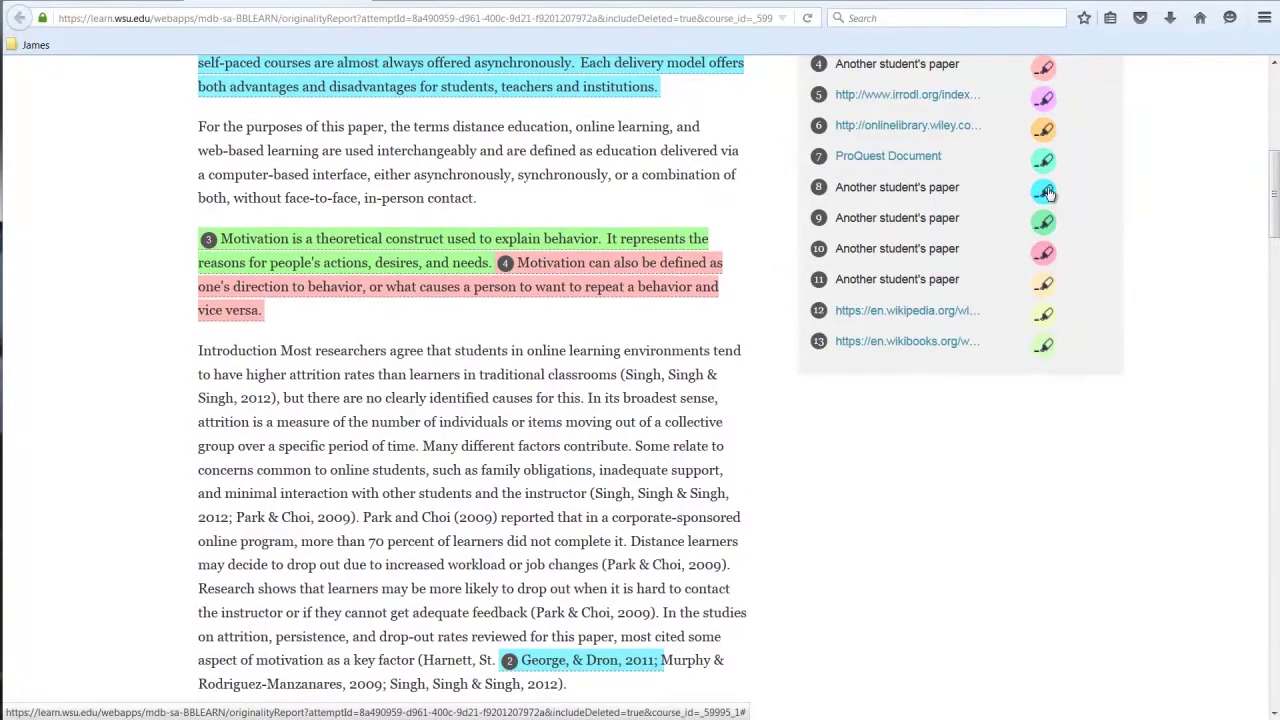
pyautogui.scroll(2, 1040, 125)
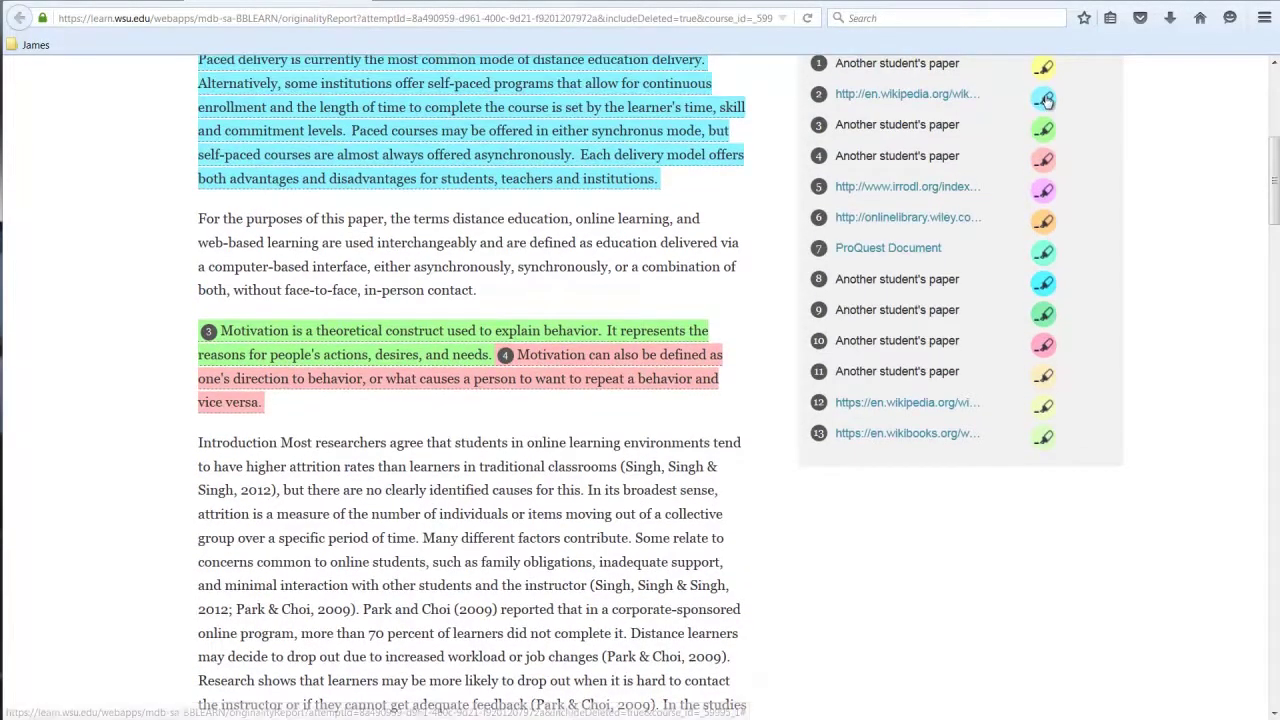
pyautogui.click(1044, 98)
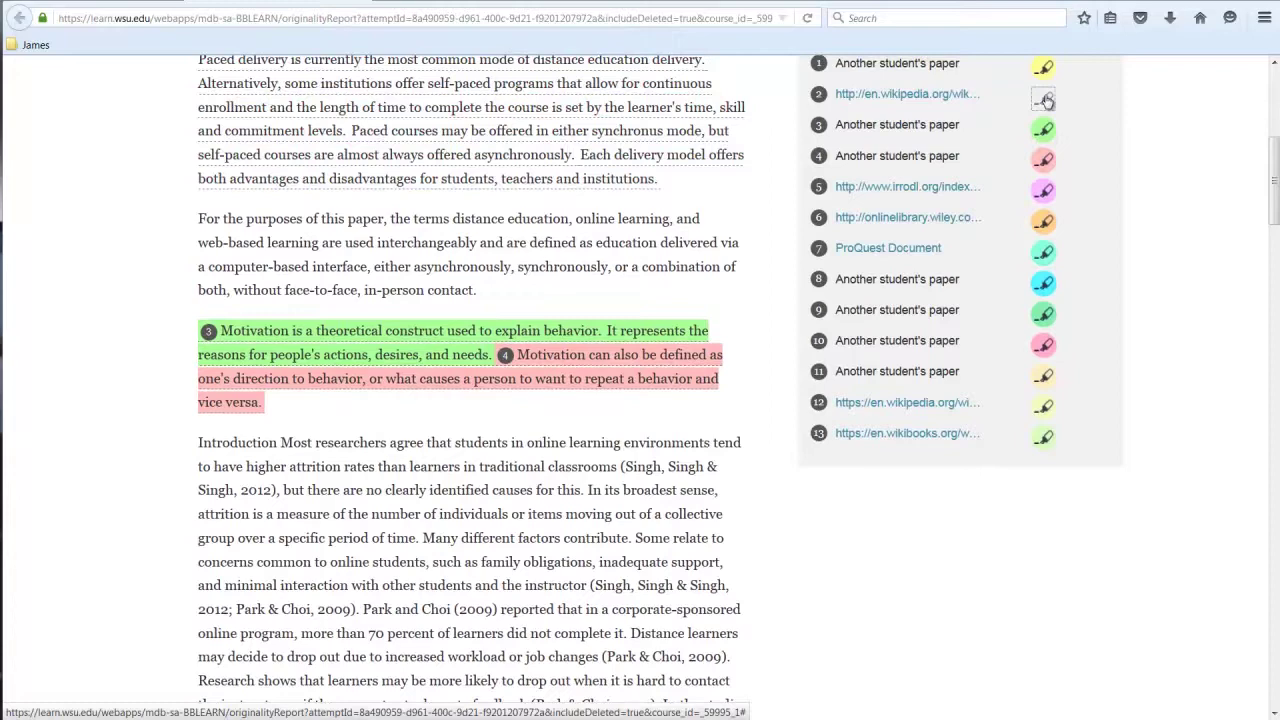
pyautogui.scroll(5, 1046, 100)
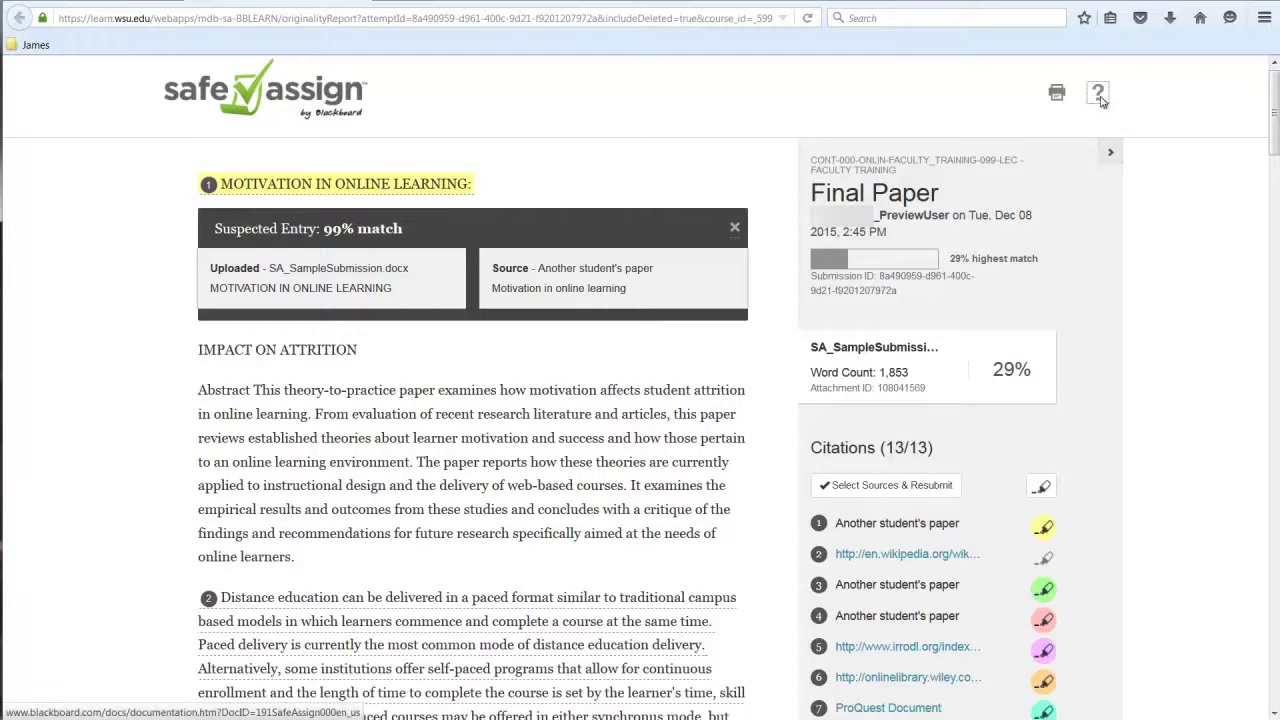
pyautogui.press('Escape')
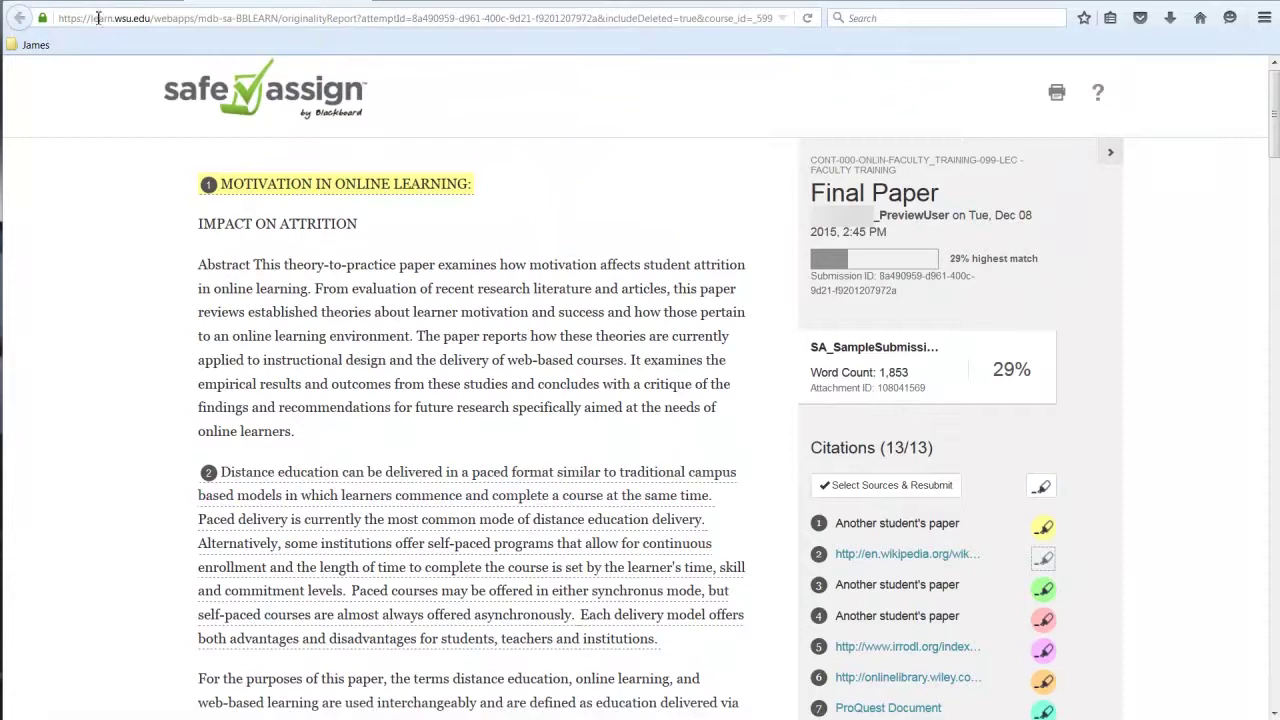
# Step: Annotate the paper with a 'Great!' comment by the Abstract heading and highlight a phrase
pyautogui.click(128, 4)
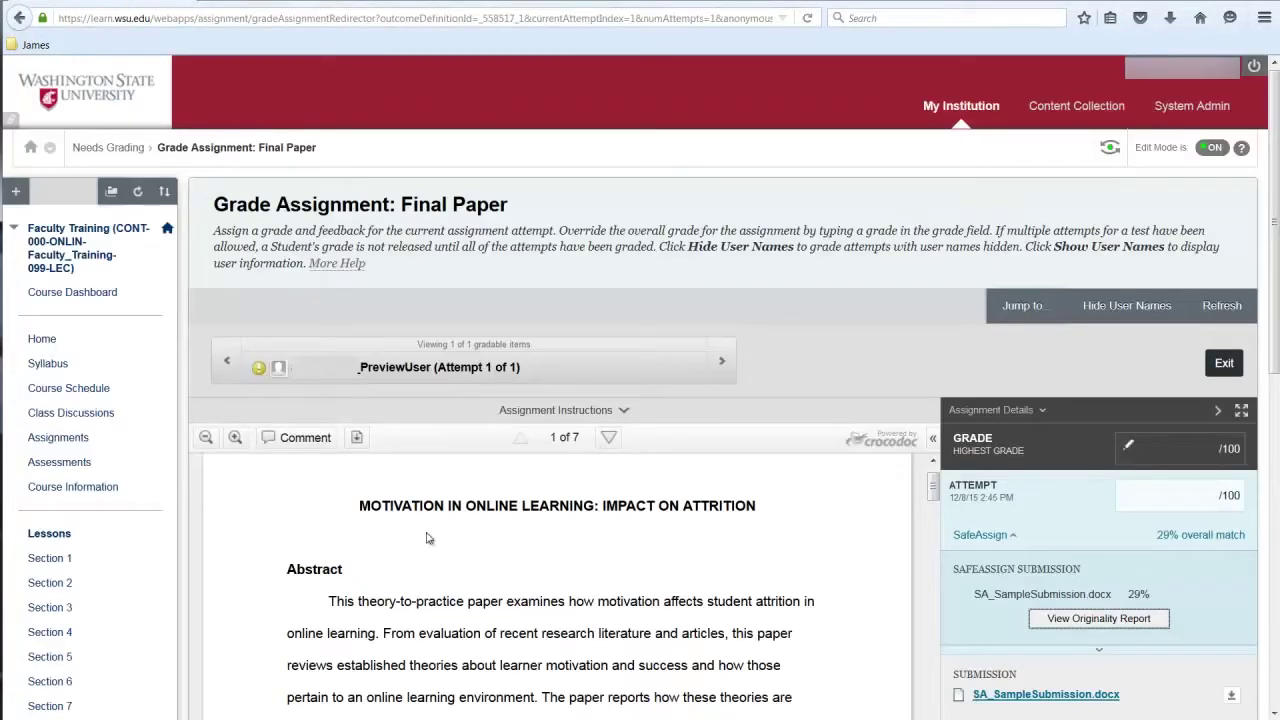
pyautogui.scroll(-1, 630, 665)
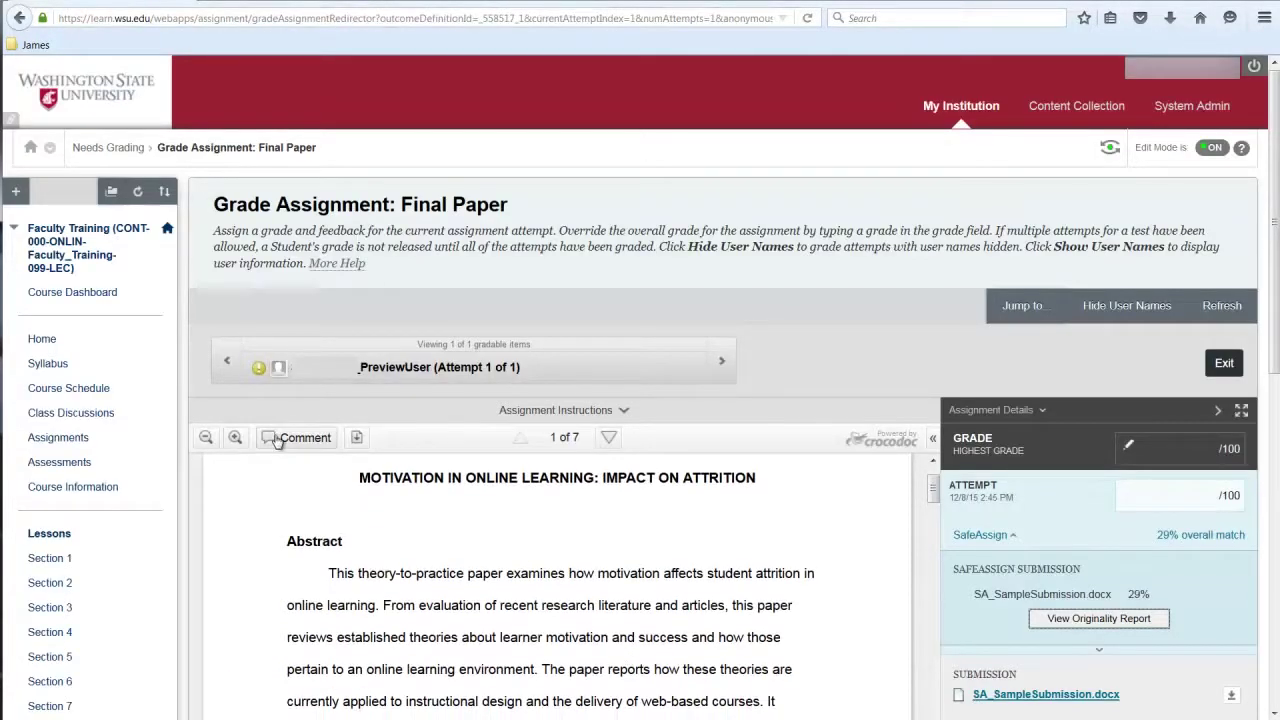
pyautogui.click(276, 441)
pyautogui.click(340, 530)
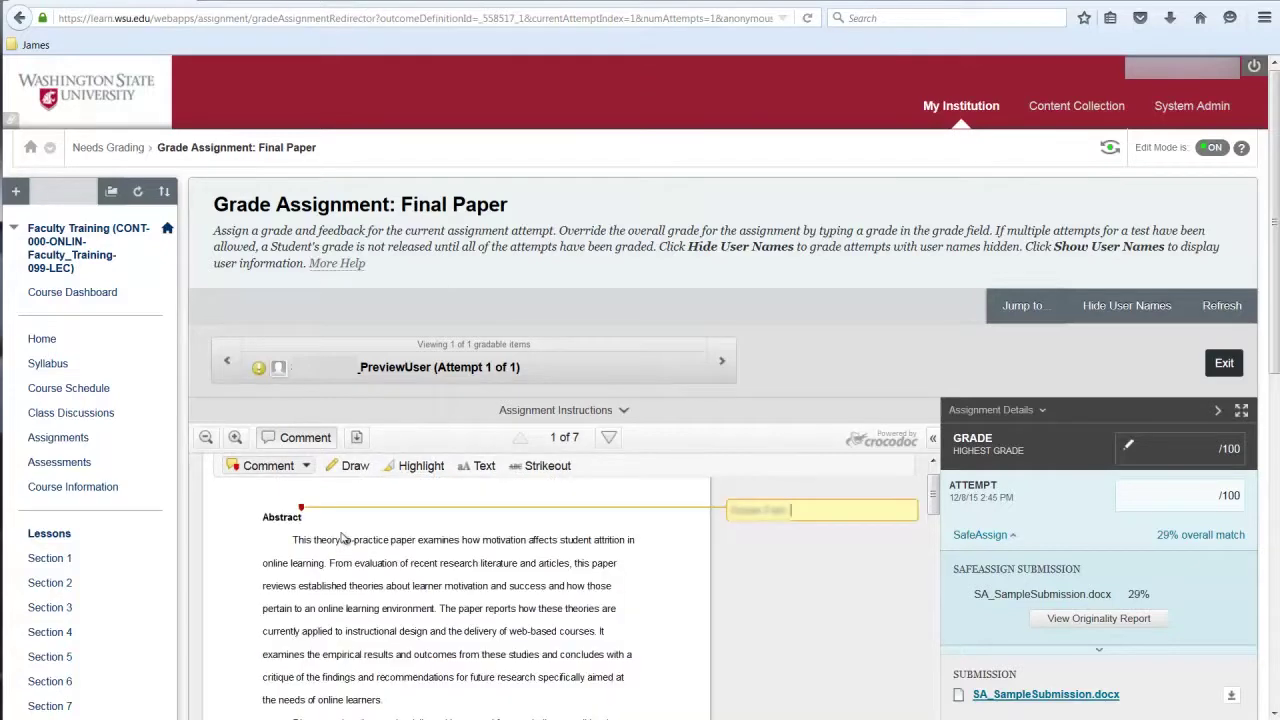
pyautogui.write('Great!')
pyautogui.click(425, 465)
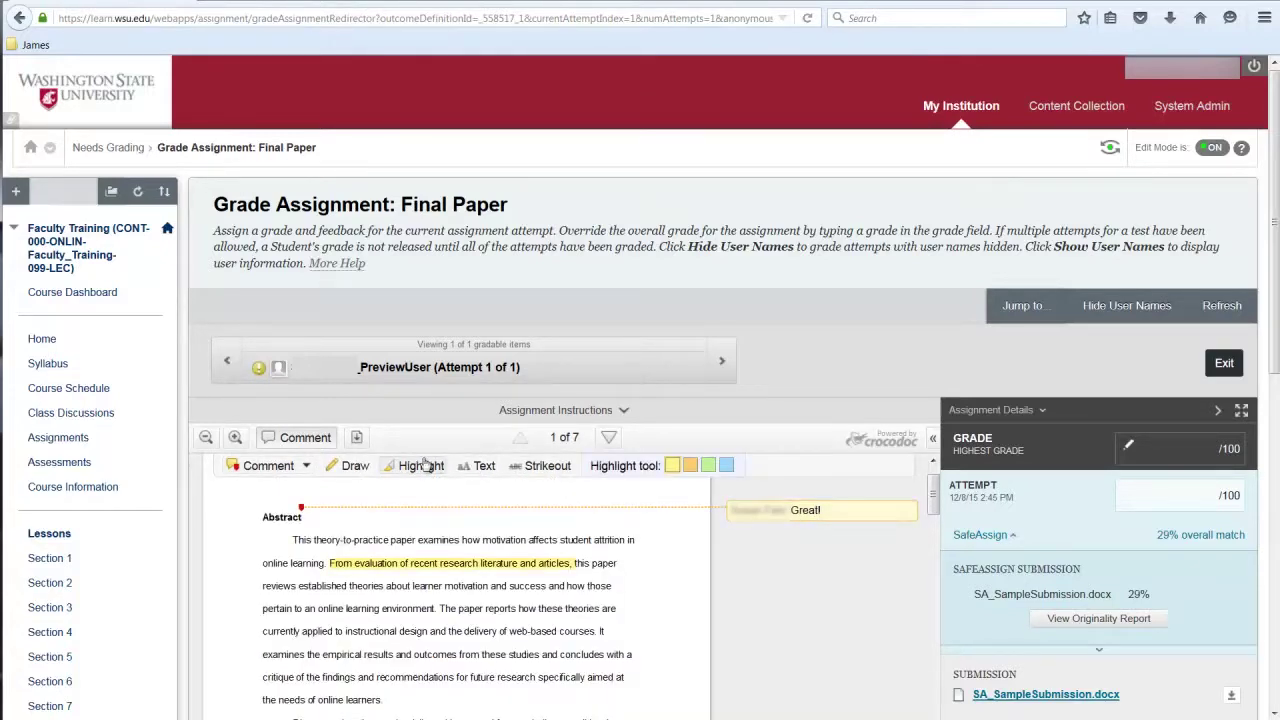
# Step: Grade the attempt 89 with feedback 'Great start, but we need to discuss citing sources.'
pyautogui.click(1088, 655)
pyautogui.scroll(-2, 1085, 658)
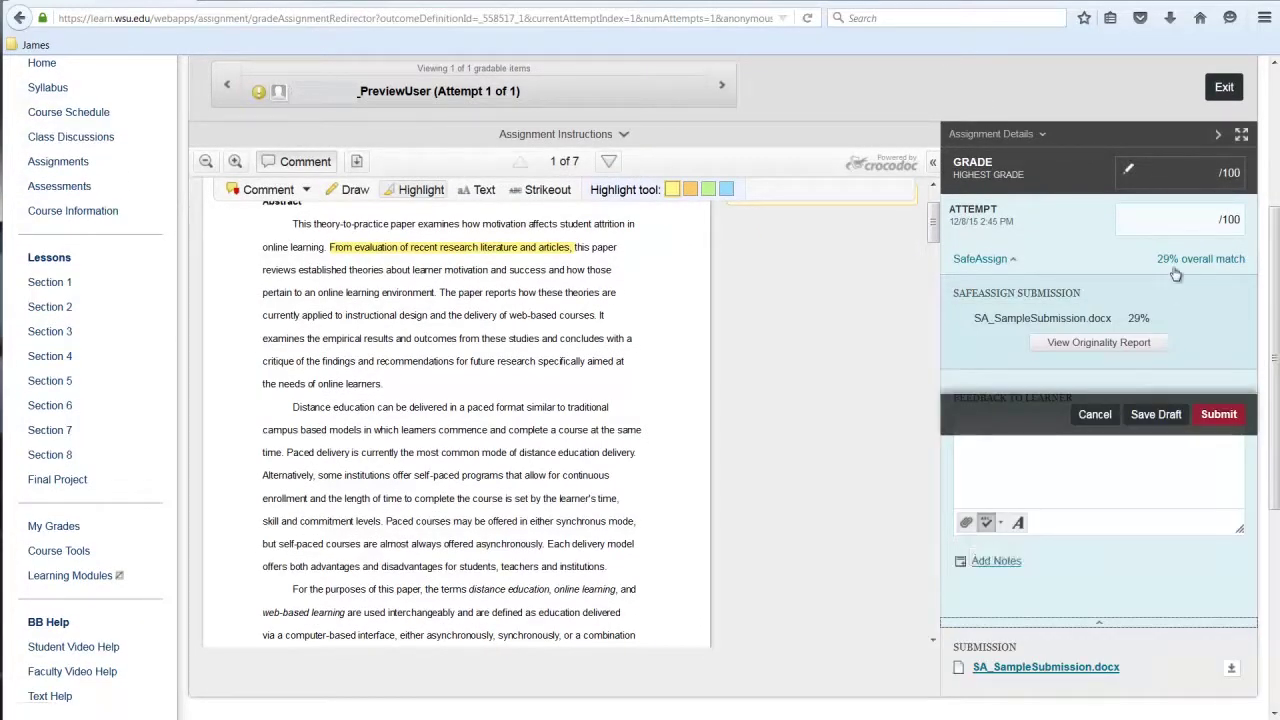
pyautogui.click(1180, 225)
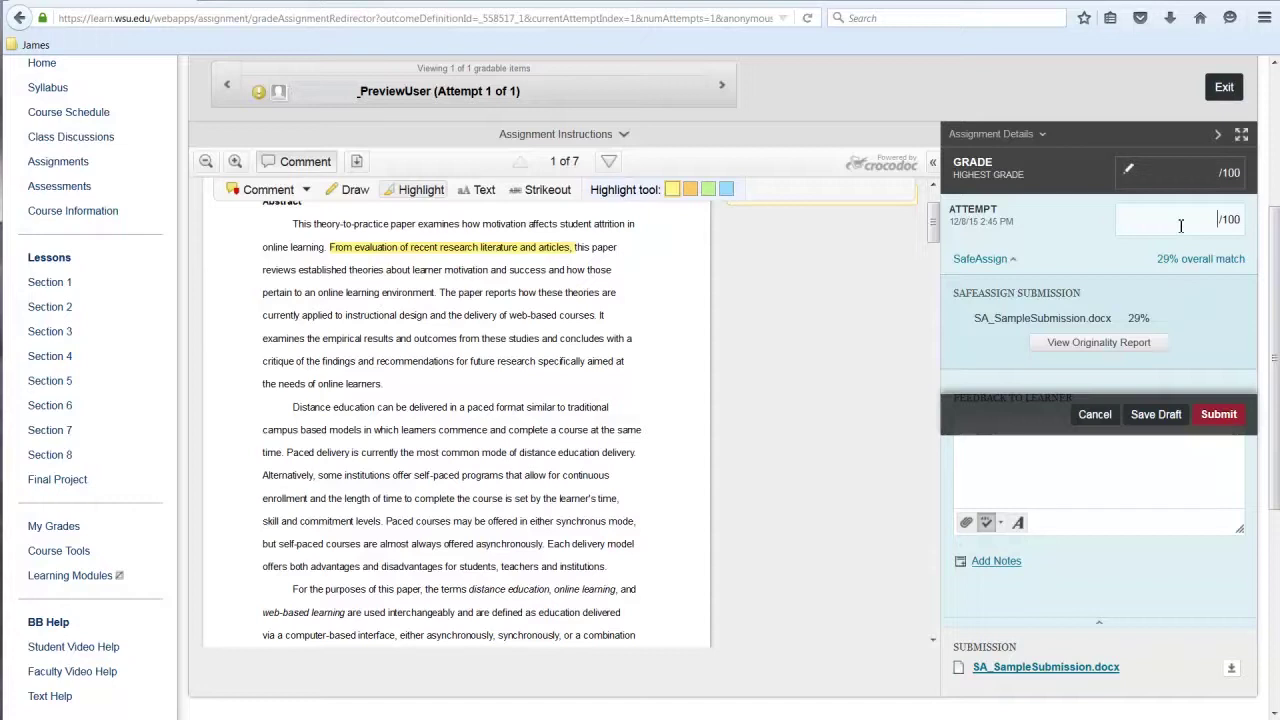
pyautogui.write('89')
pyautogui.write('Great start, but we need to discuss citin')
pyautogui.write('g sources.')
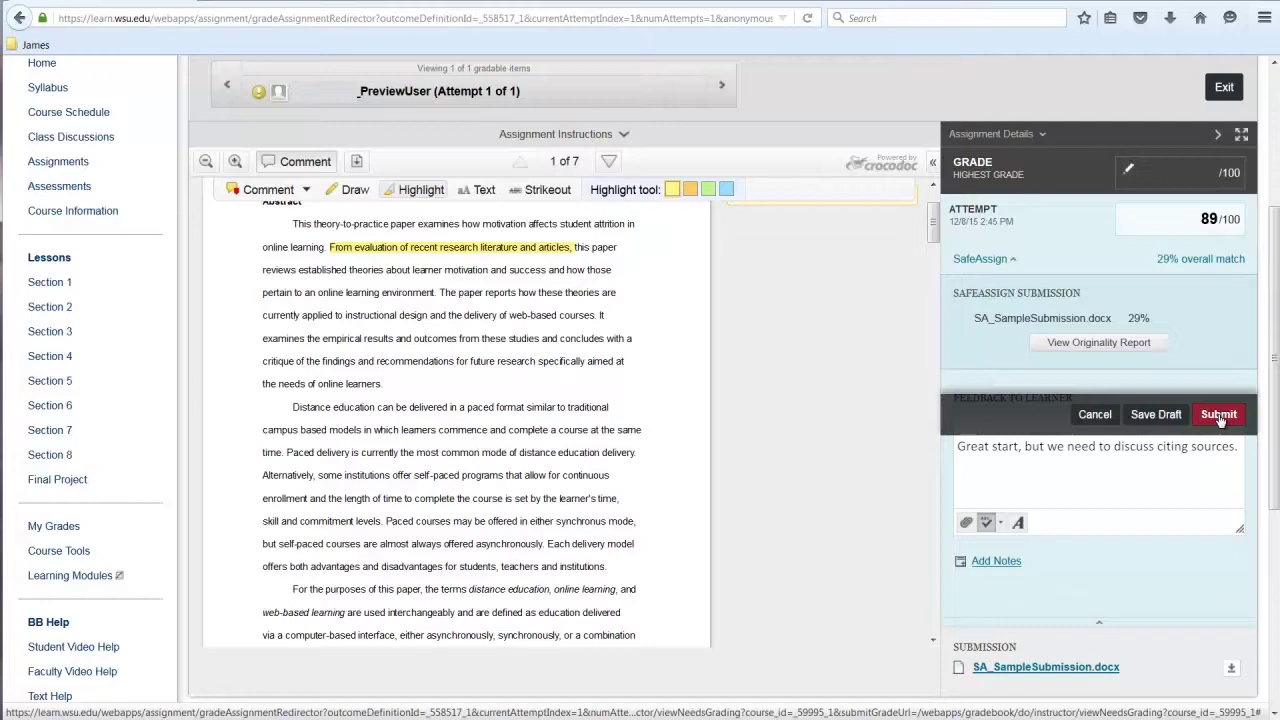
pyautogui.click(1218, 416)
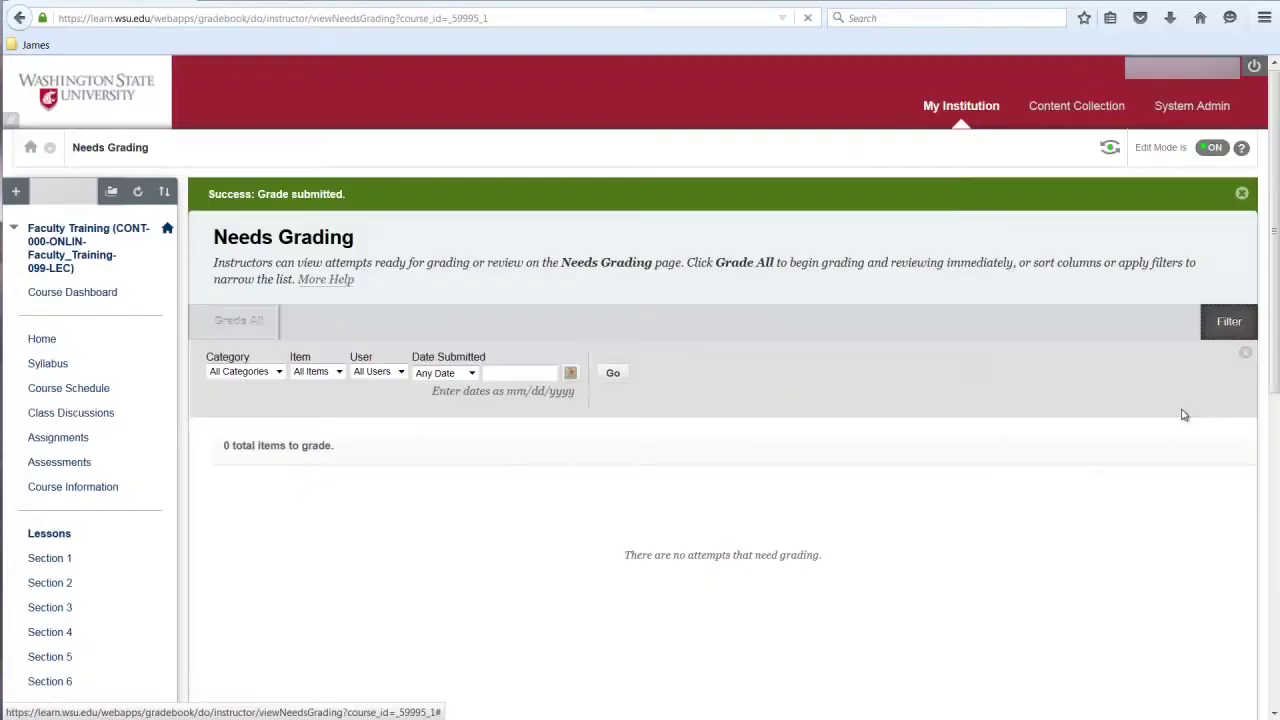